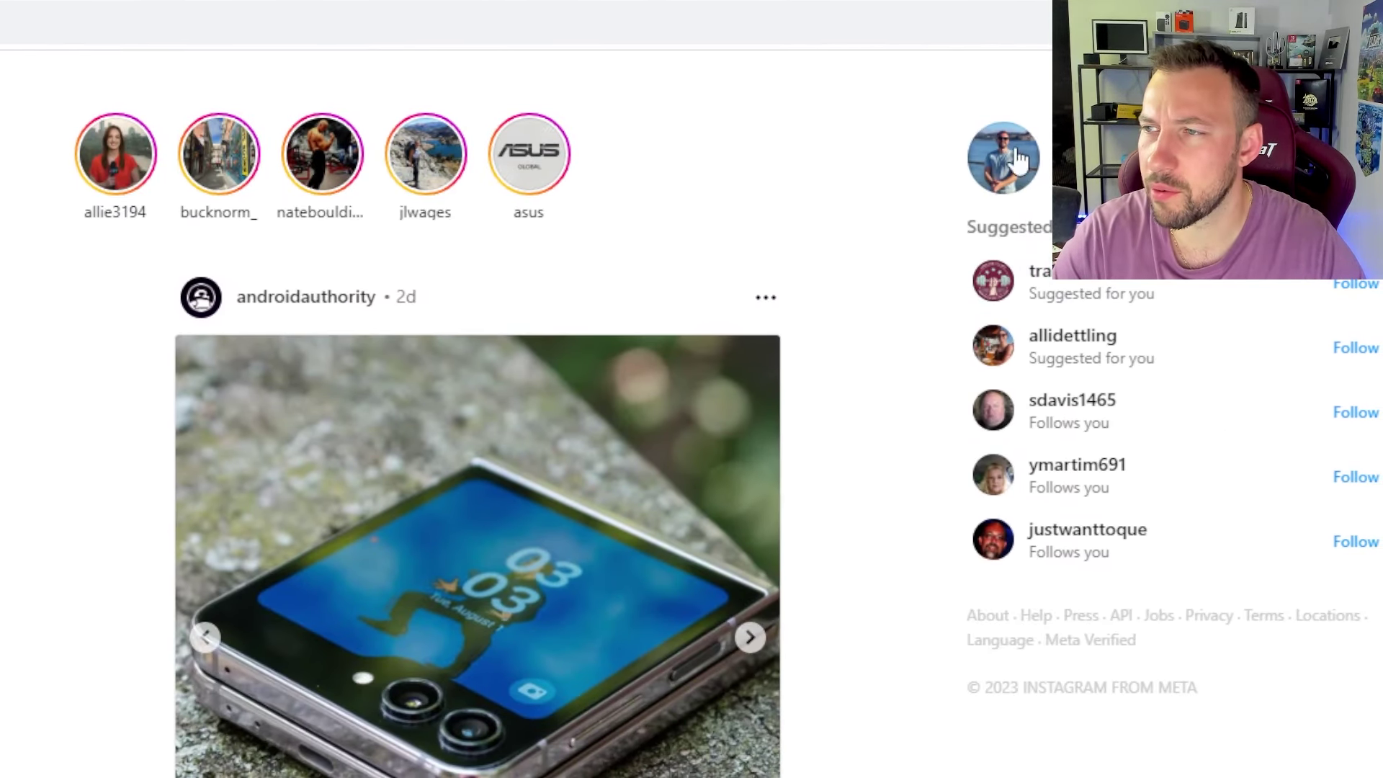
{"action": "left_click", "coordinate": [1017, 160]}
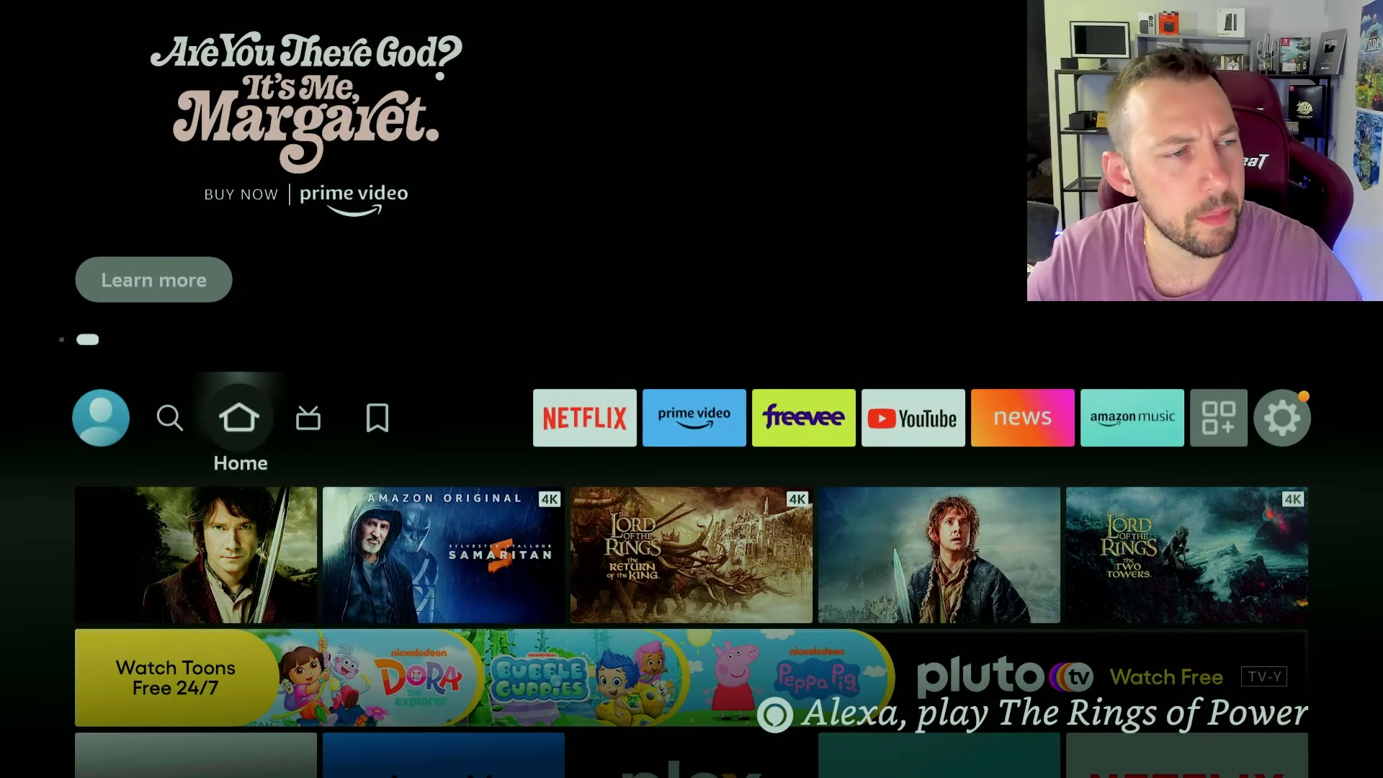
- Open the Fire TV settings from the home screen and enter its grid of setting categories
{"action": "key", "text": "Right"}
{"action": "key", "text": "Right"}
{"action": "key", "text": "Right"}
{"action": "key", "text": "Right"}
{"action": "key", "text": "Right"}
{"action": "key", "text": "Right"}
{"action": "key", "text": "Right"}
{"action": "key", "text": "Right"}
{"action": "key", "text": "Right"}
{"action": "key", "text": "Right"}
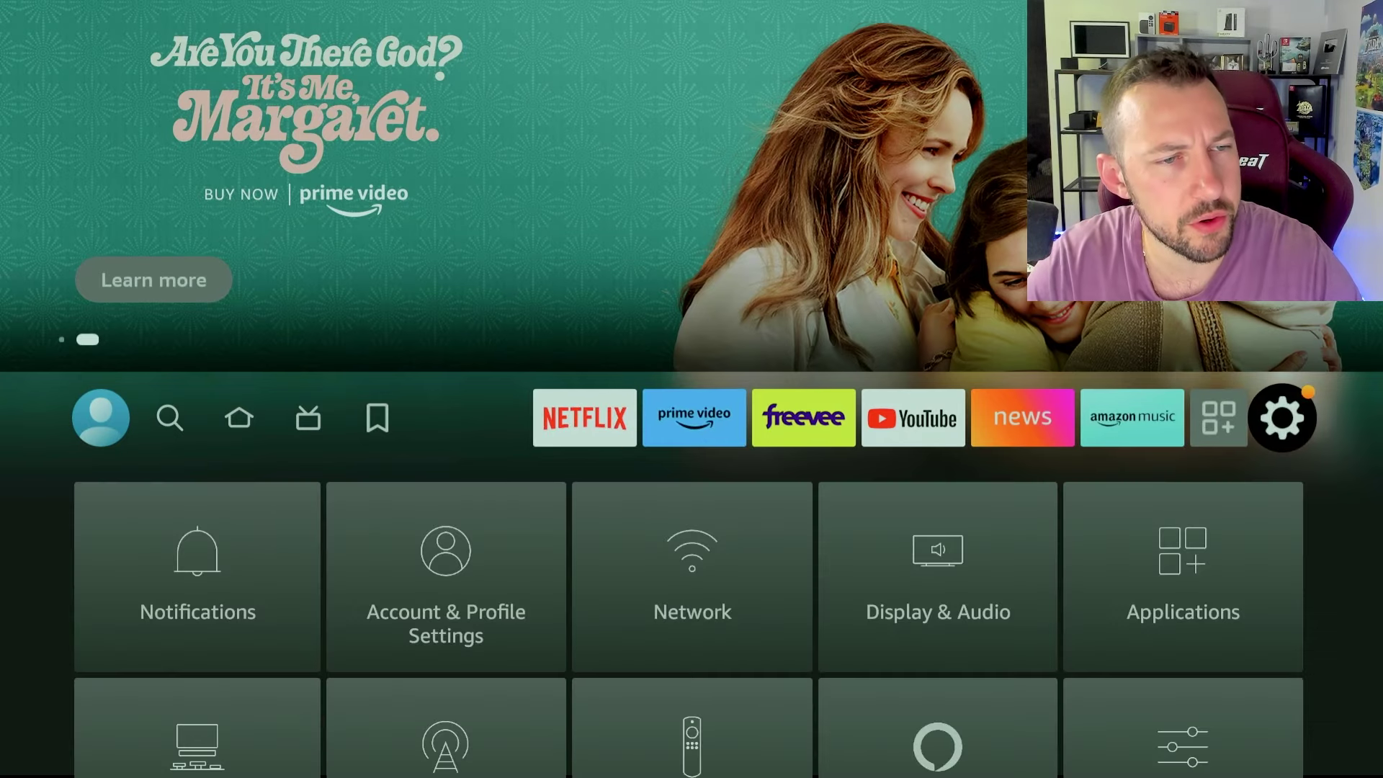
{"action": "key", "text": "Down"}
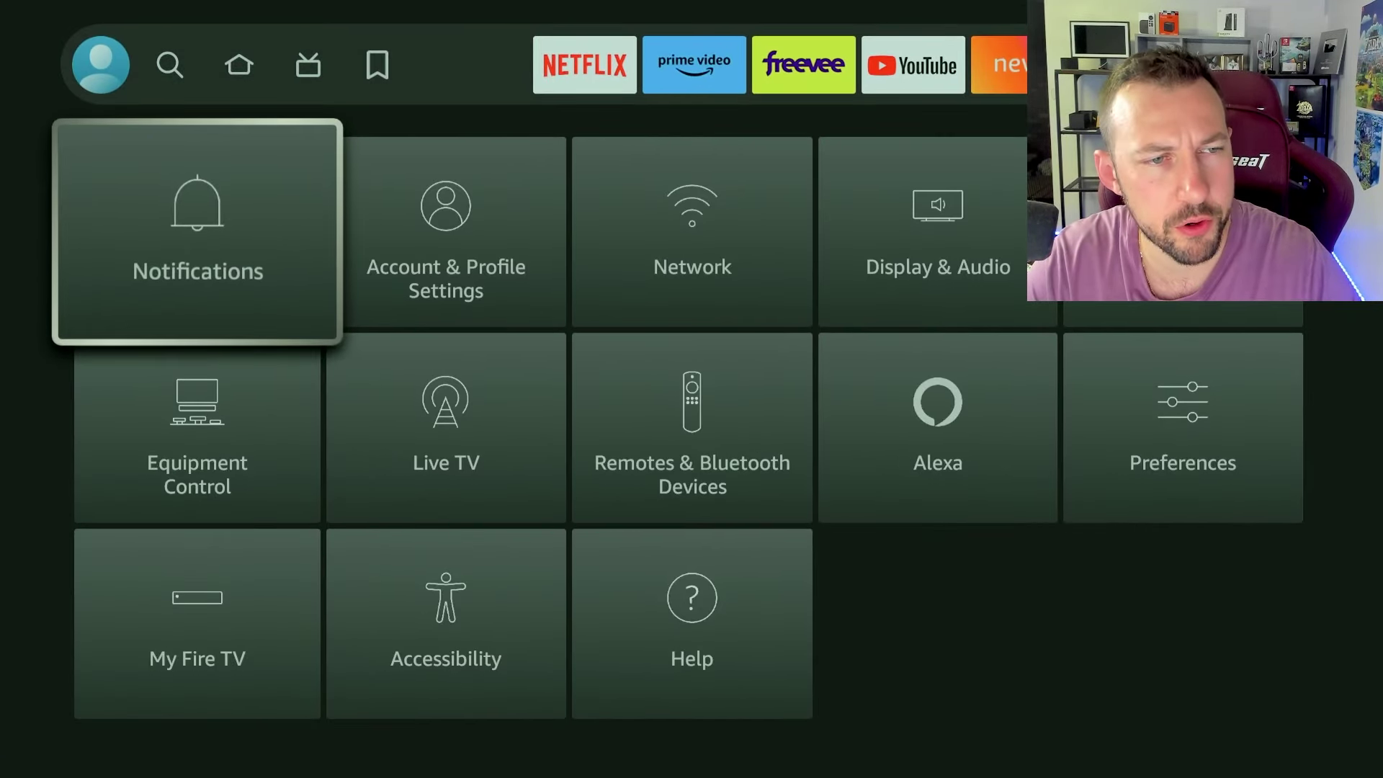
- Open the My Fire TV category in the settings grid
{"action": "key", "text": "Right"}
{"action": "key", "text": "Down"}
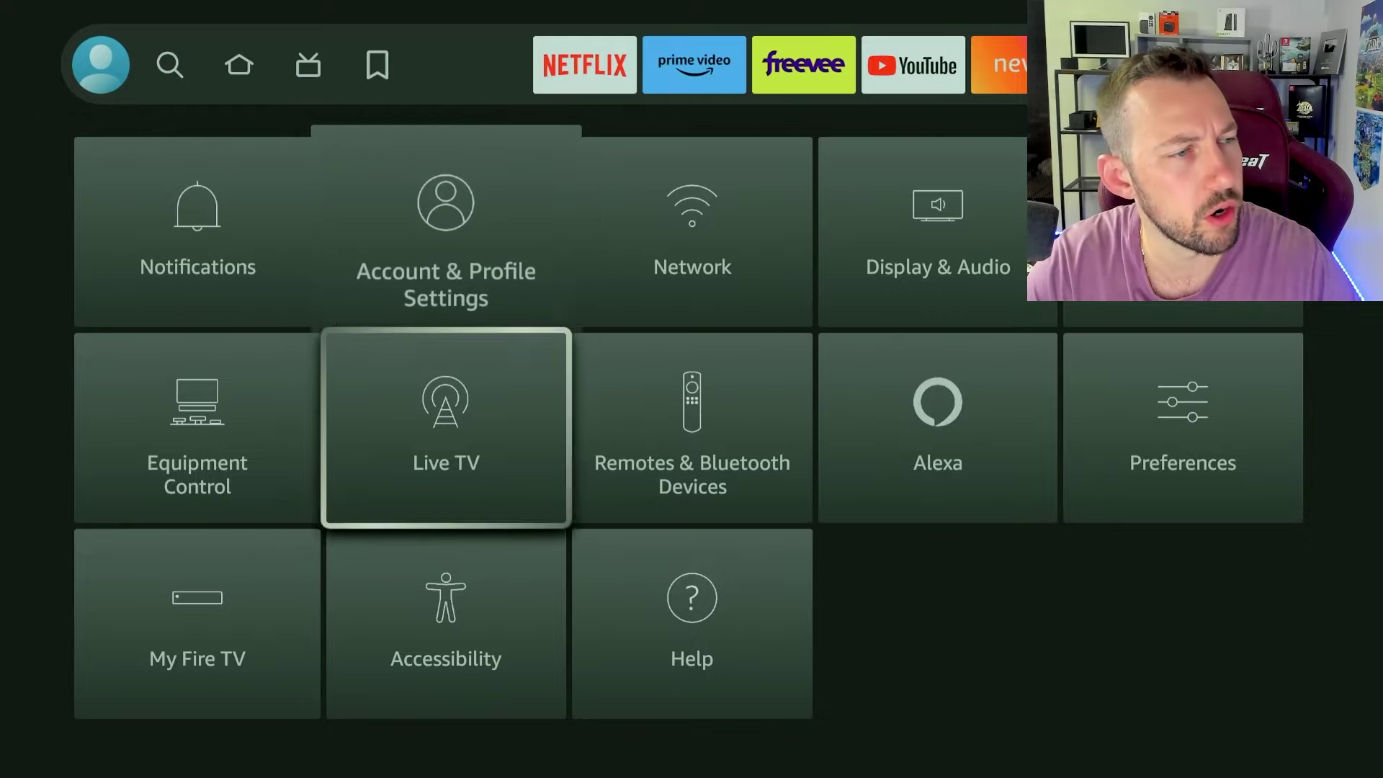
{"action": "key", "text": "Up"}
{"action": "key", "text": "Left"}
{"action": "key", "text": "Down"}
{"action": "key", "text": "Down"}
{"action": "key", "text": "Return"}
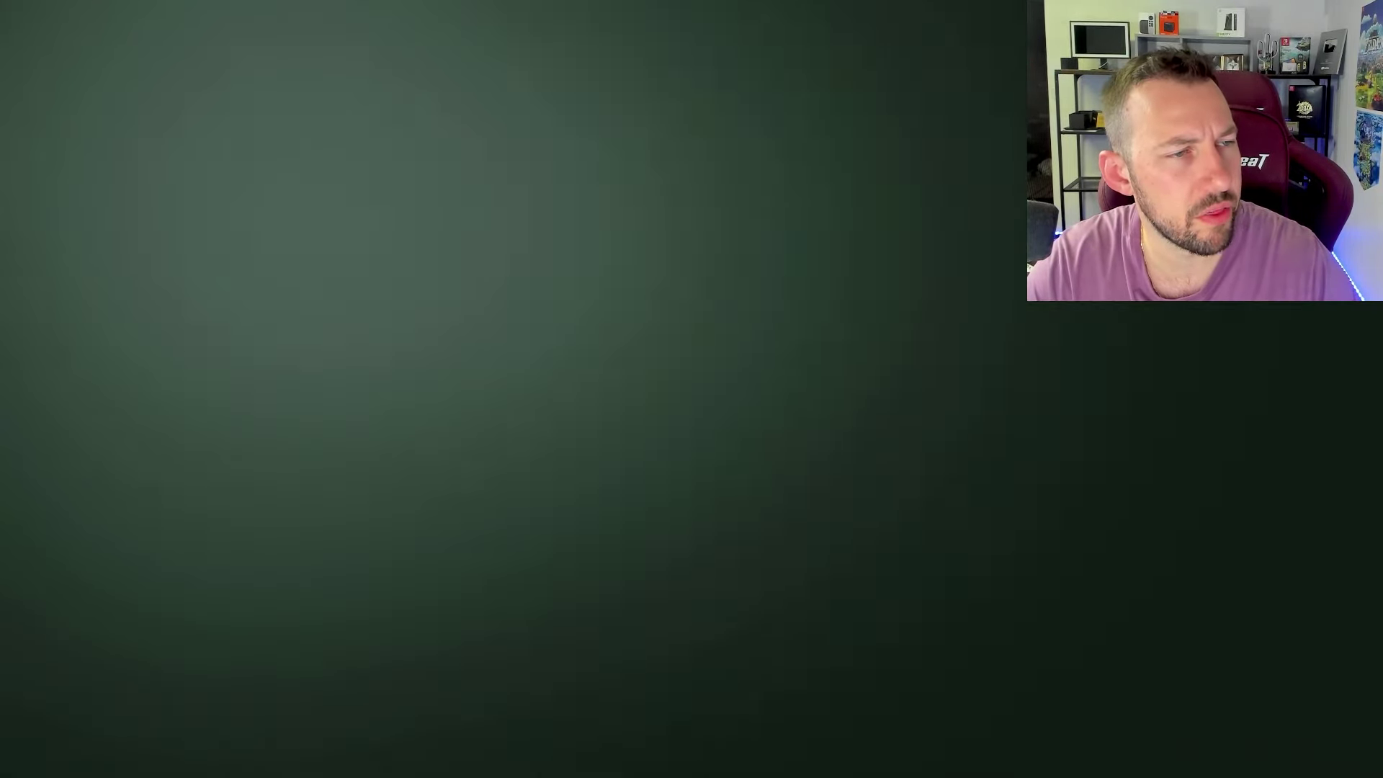
- Select the Fire TV Stick 4K entry under About repeatedly to unlock Developer Options, and return to the My Fire TV list
{"action": "key", "text": "Return"}
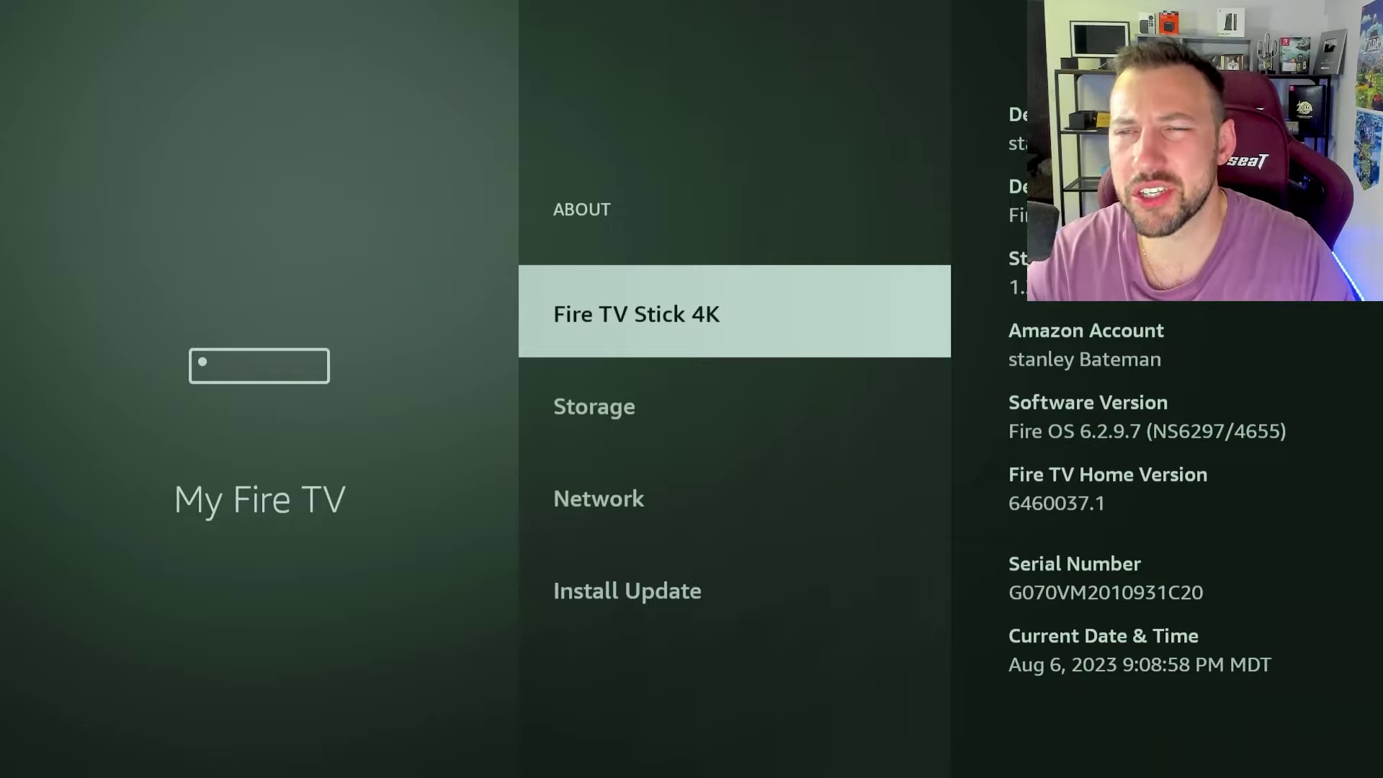
{"action": "key", "text": "Return"}
{"action": "key", "text": "Return"}
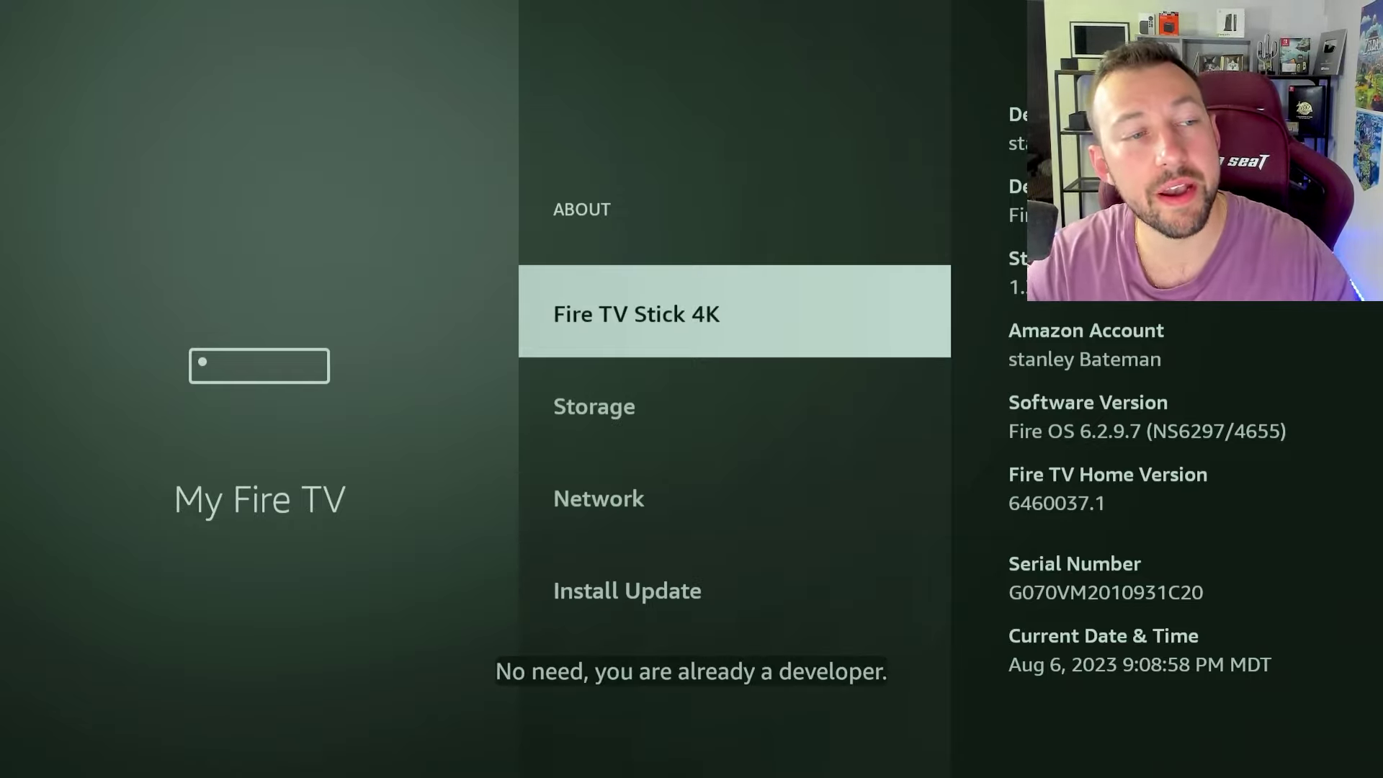
{"action": "key", "text": "Escape"}
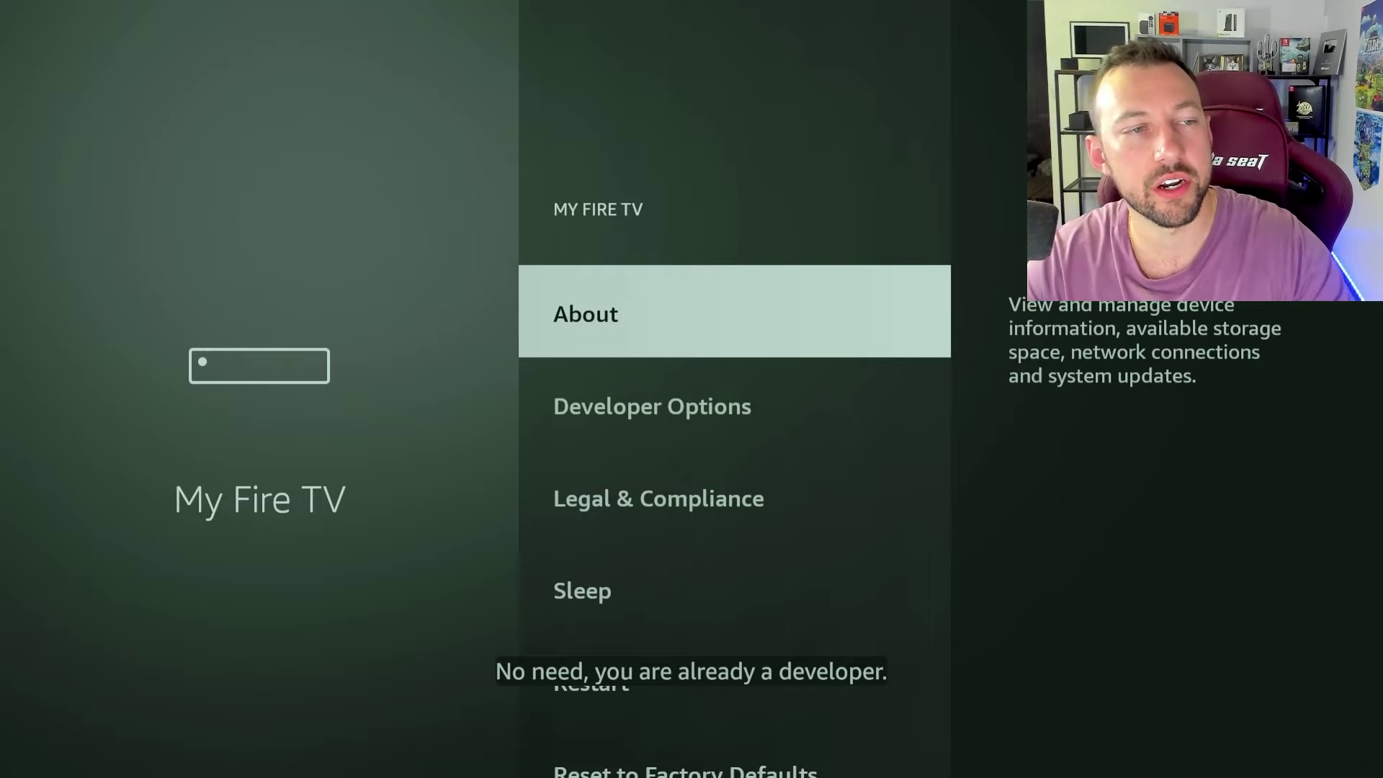
- In Developer Options, switch Apps from Unknown Sources off and on again, accepting the warning
{"action": "key", "text": "Down"}
{"action": "key", "text": "Return"}
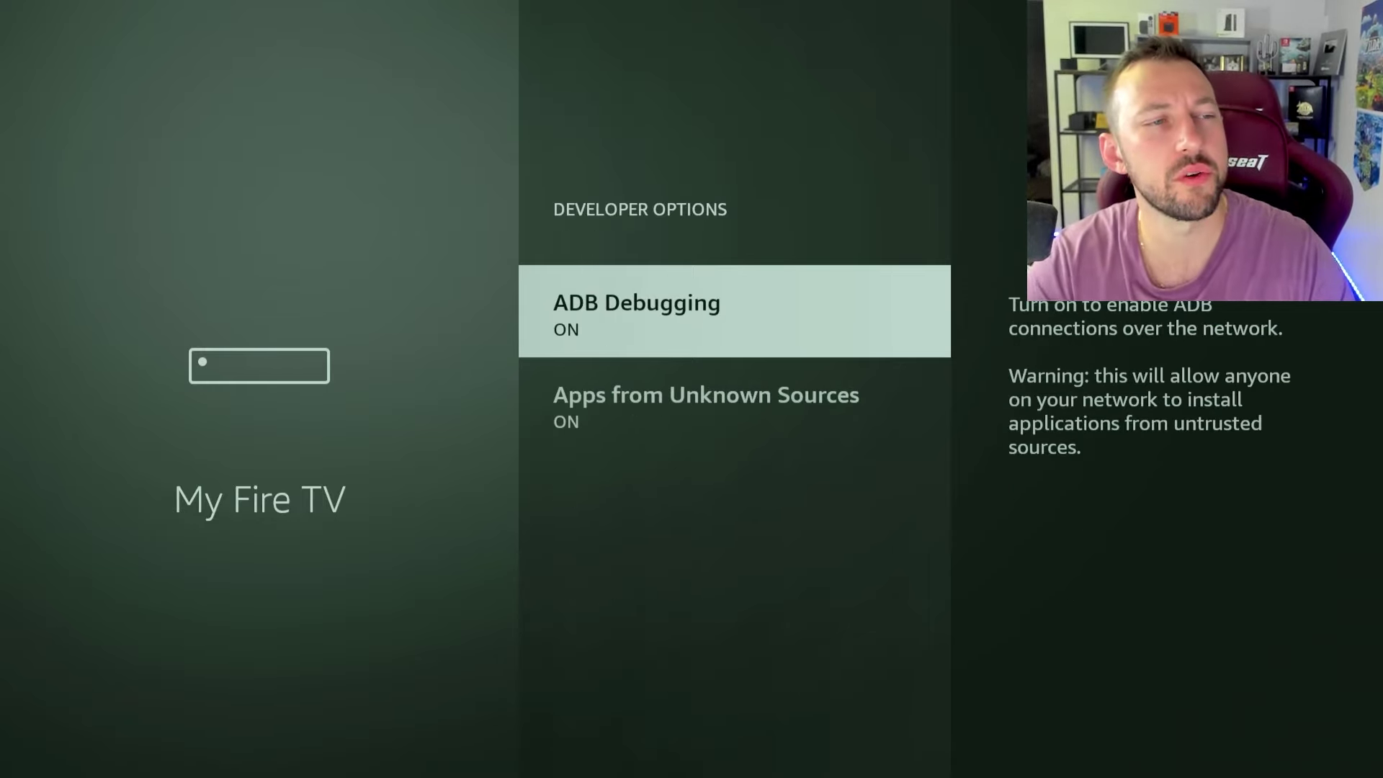
{"action": "key", "text": "Down"}
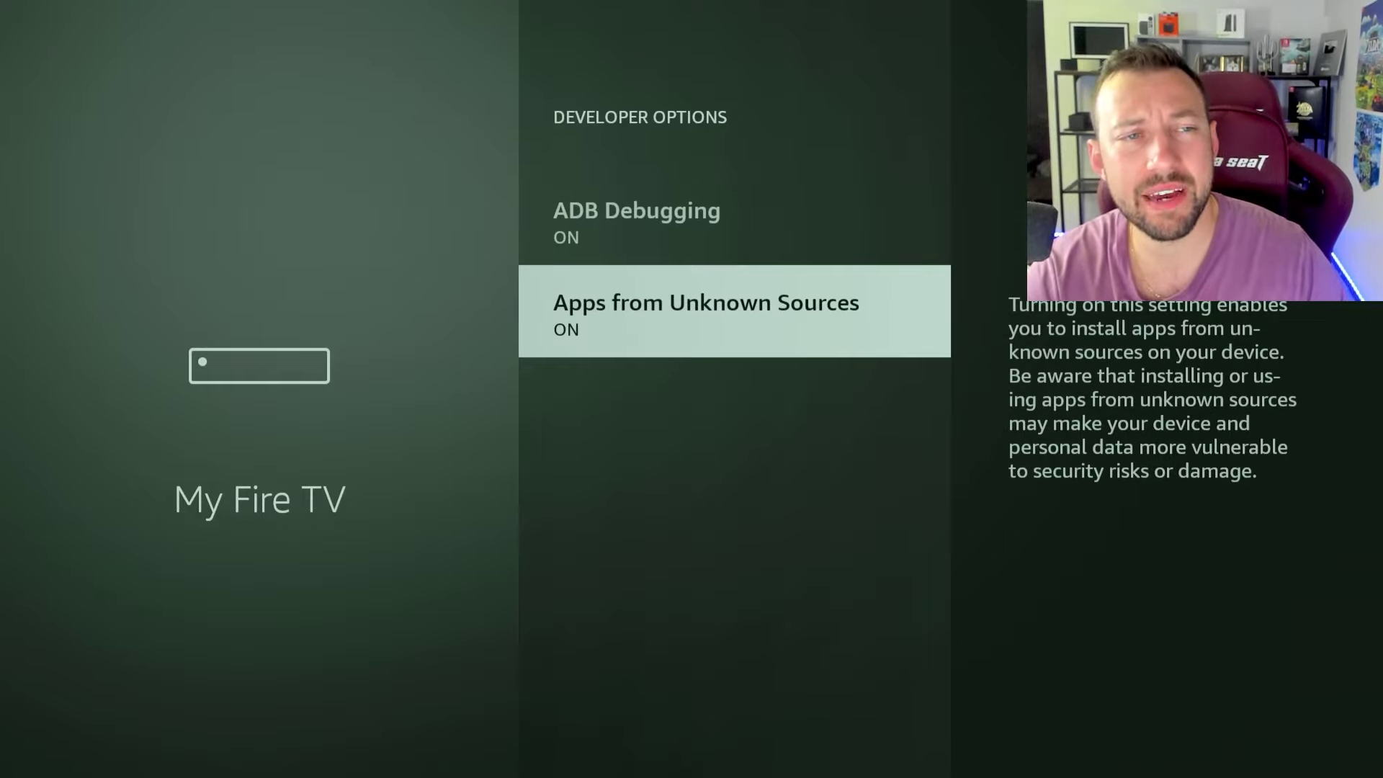
{"action": "key", "text": "Return"}
{"action": "key", "text": "Return"}
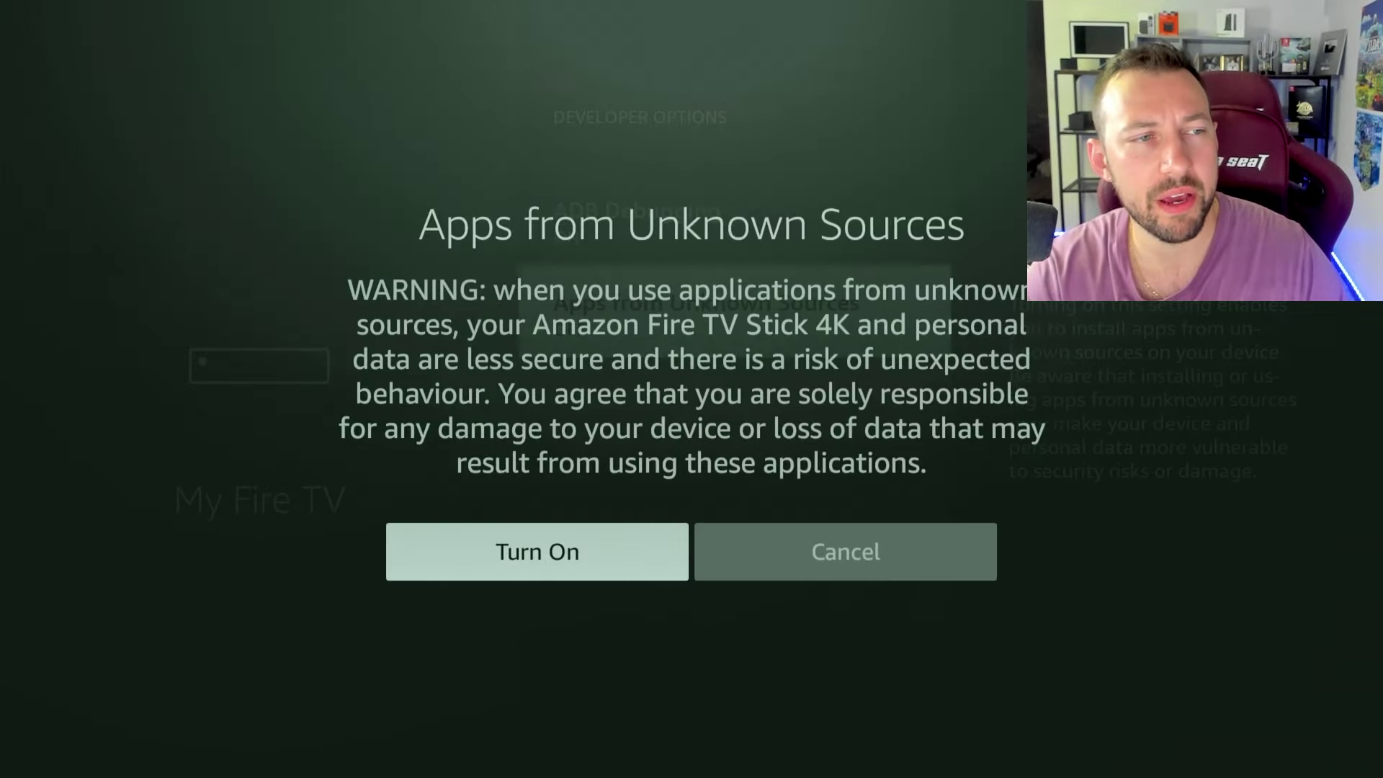
{"action": "key", "text": "Return"}
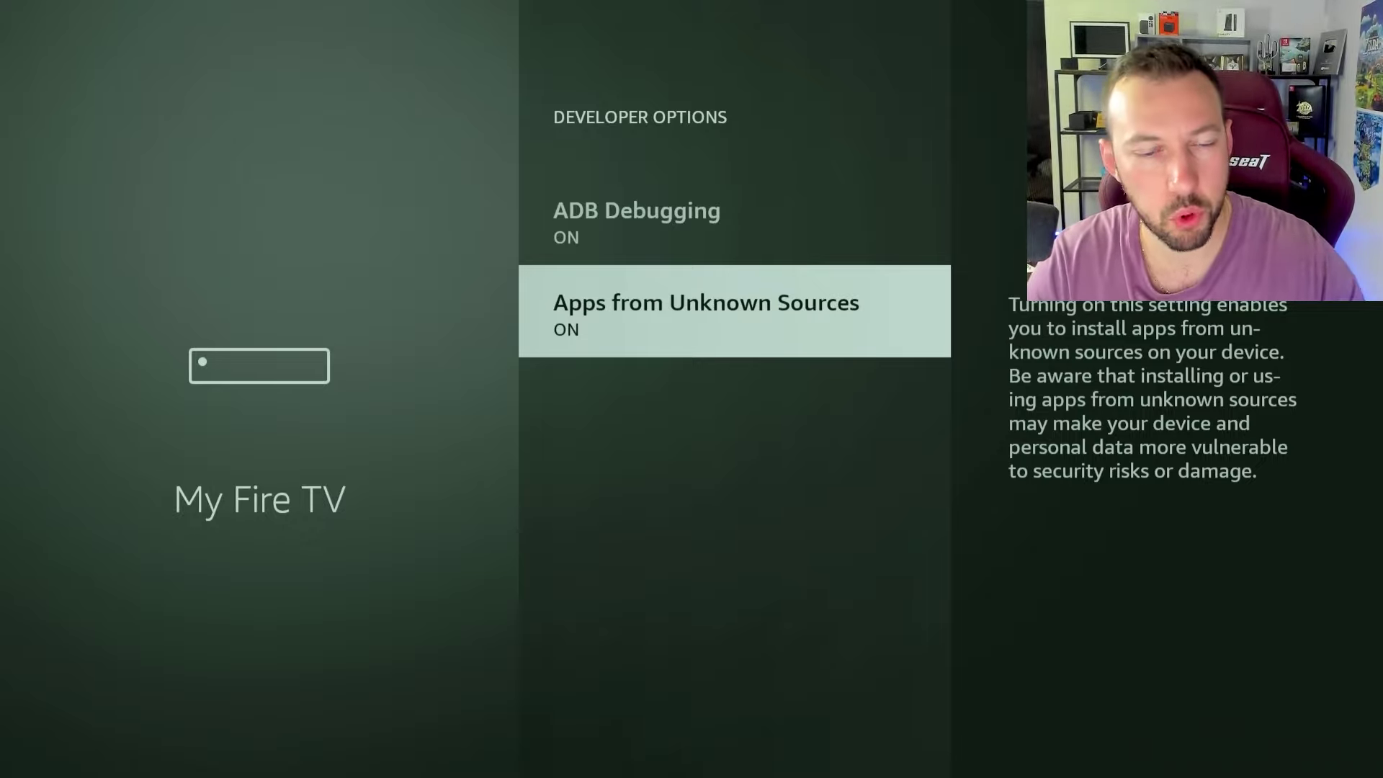
- Return to the home screen and open the text search in Find
{"action": "key", "text": "Home"}
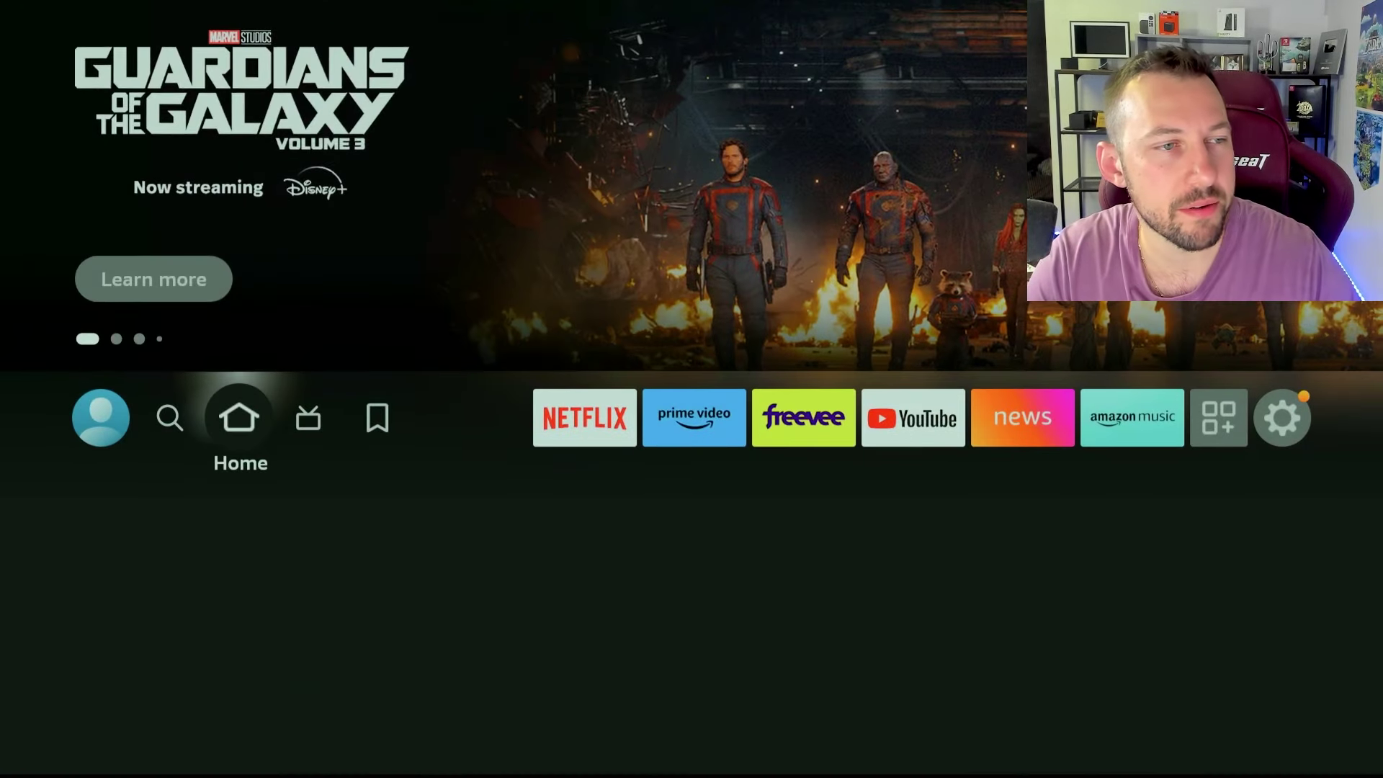
{"action": "key", "text": "Left"}
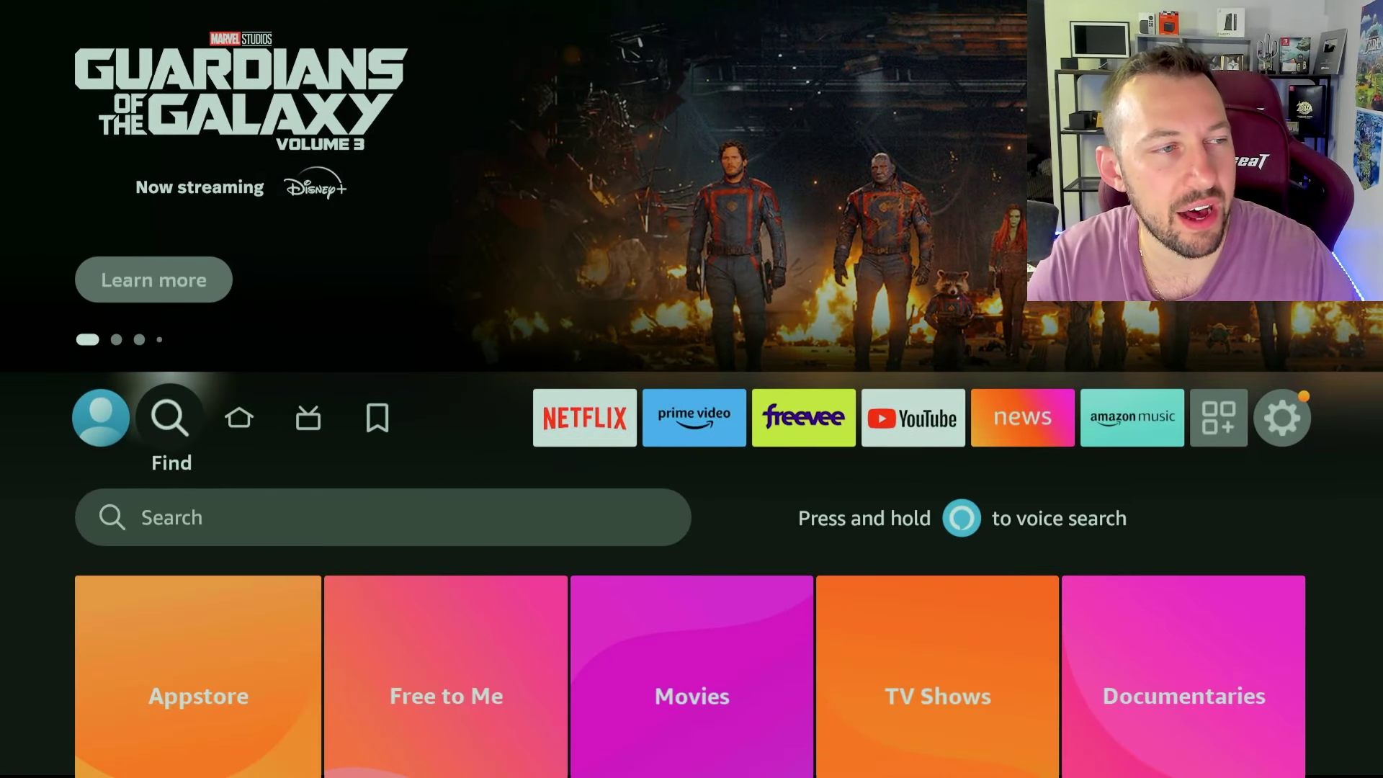
{"action": "key", "text": "Down"}
{"action": "key", "text": "Return"}
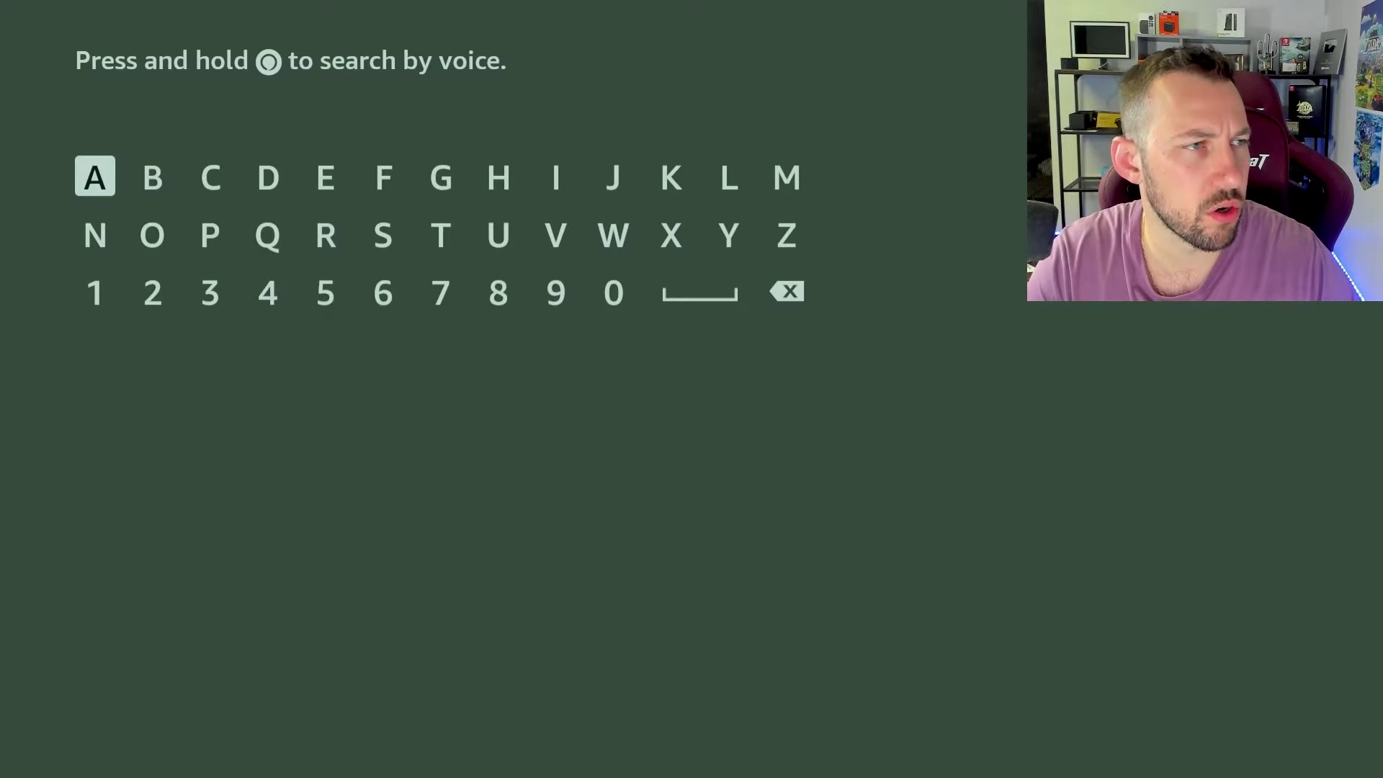
- Enter "Do" as the search text
{"action": "key", "text": "Down"}
{"action": "key", "text": "Right"}
{"action": "key", "text": "Right"}
{"action": "key", "text": "Up"}
{"action": "key", "text": "Right"}
{"action": "key", "text": "Return"}
{"action": "key", "text": "Left"}
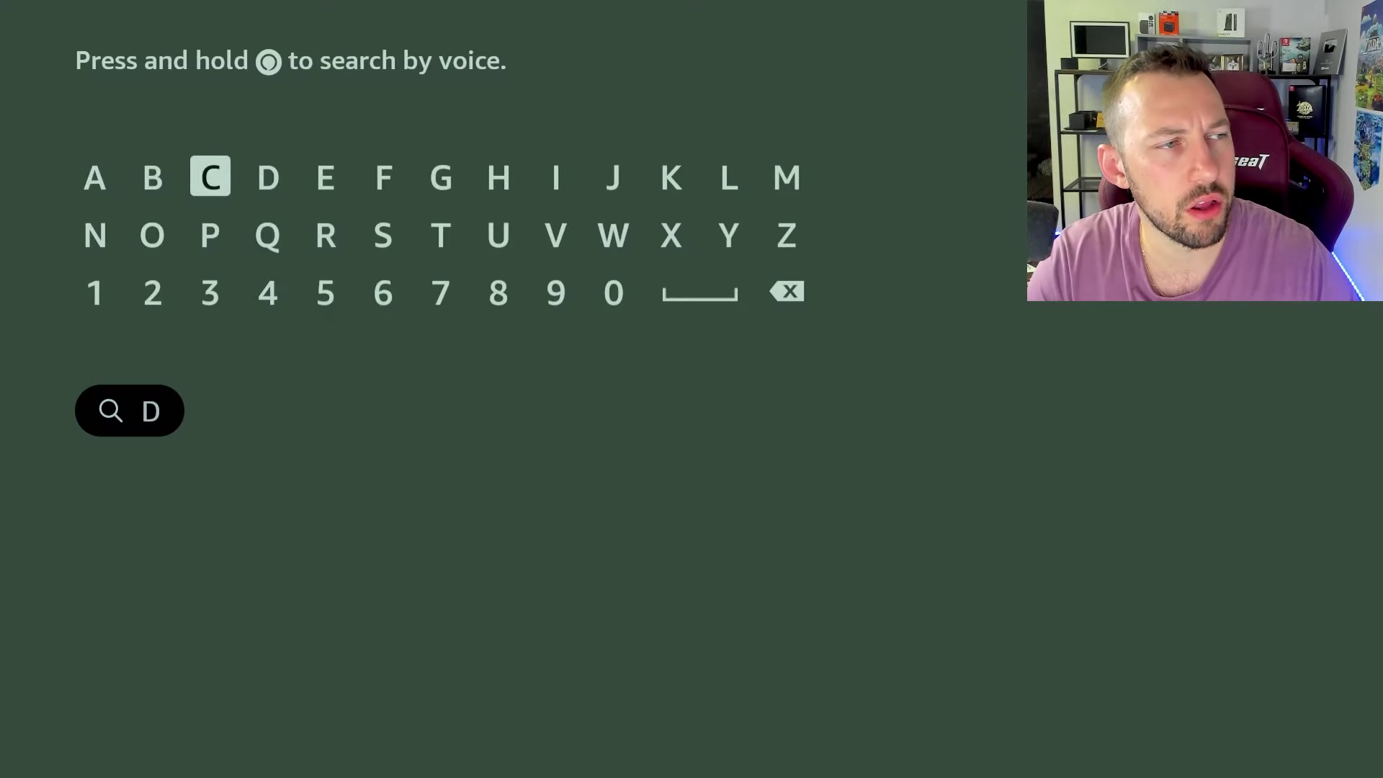
{"action": "key", "text": "Left"}
{"action": "key", "text": "Down"}
{"action": "key", "text": "Return"}
- Choose the Downloader search suggestion and open the Downloader app from the Apps & Games results
{"action": "key", "text": "Down"}
{"action": "key", "text": "Down"}
{"action": "key", "text": "Down"}
{"action": "key", "text": "Down"}
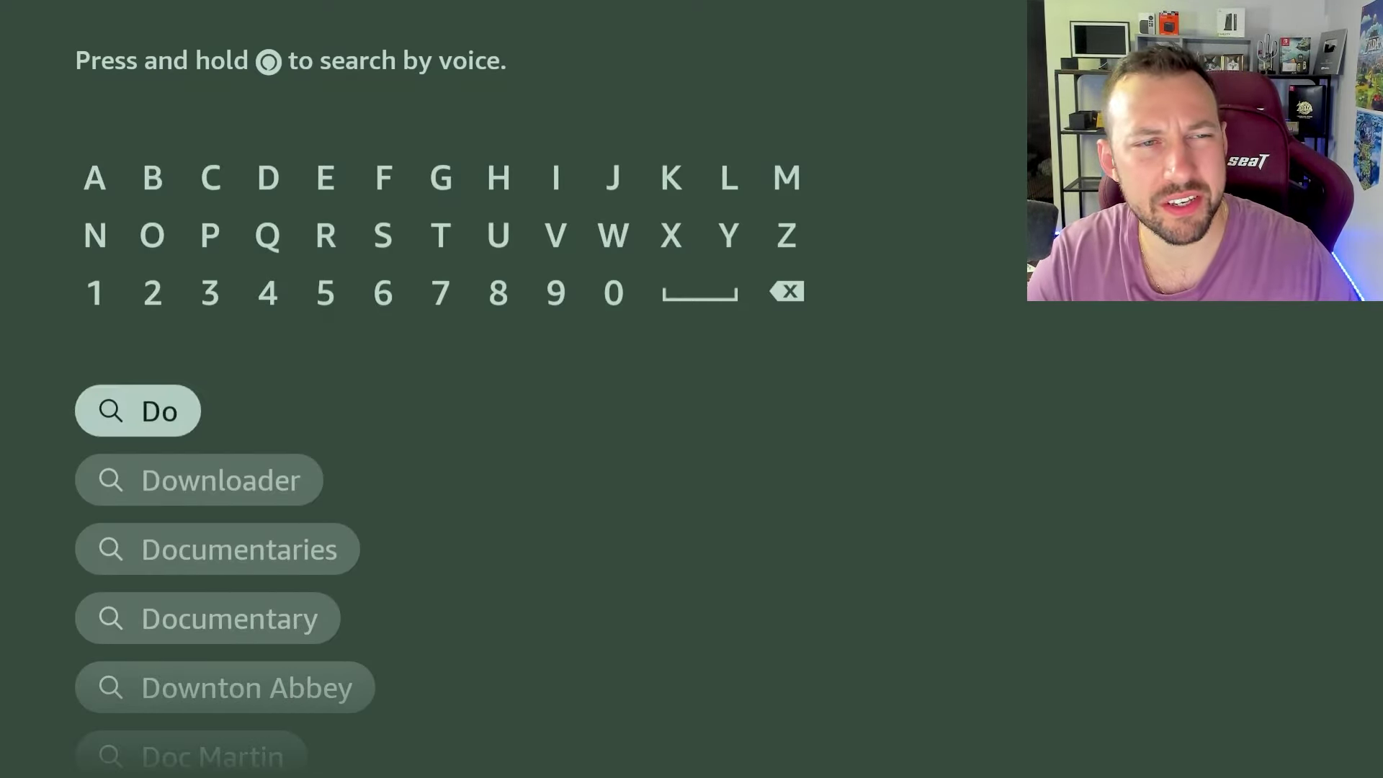
{"action": "key", "text": "Up"}
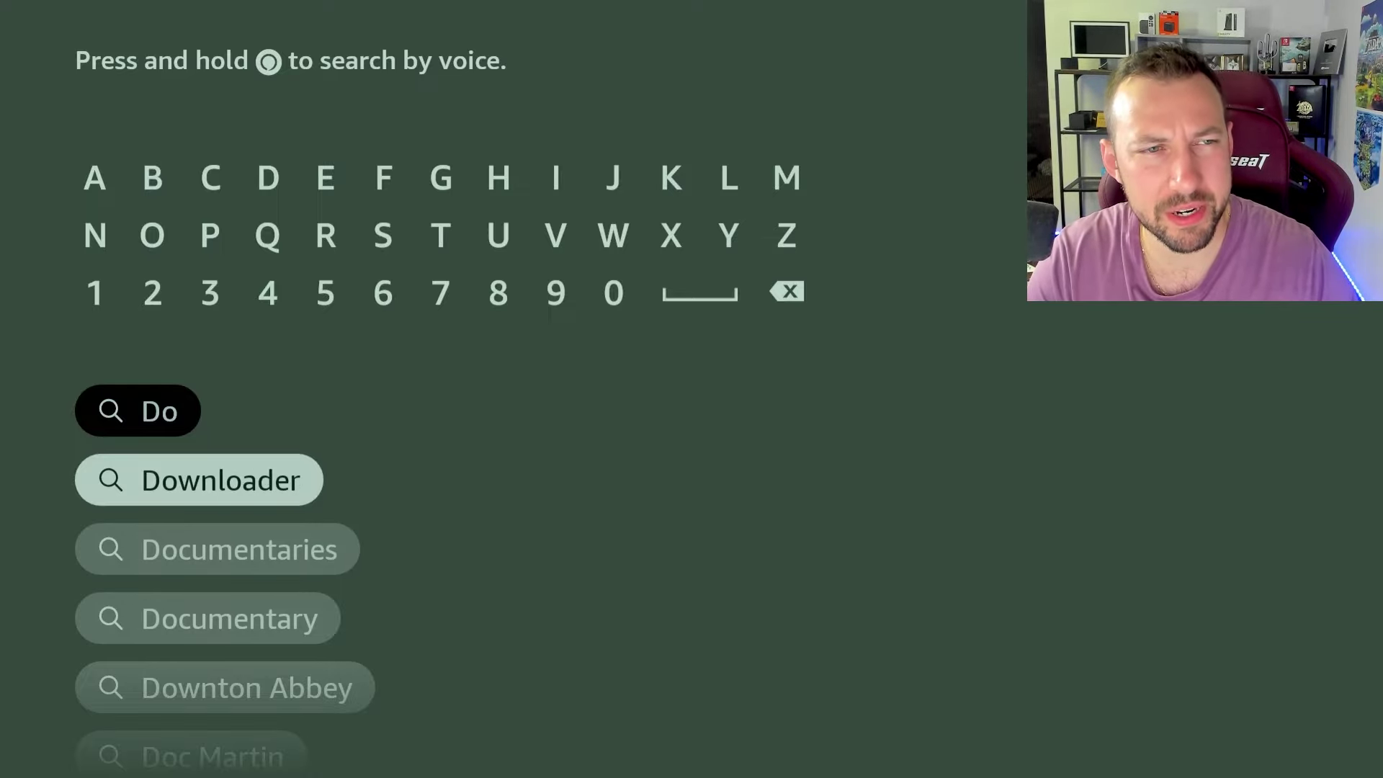
{"action": "key", "text": "Return"}
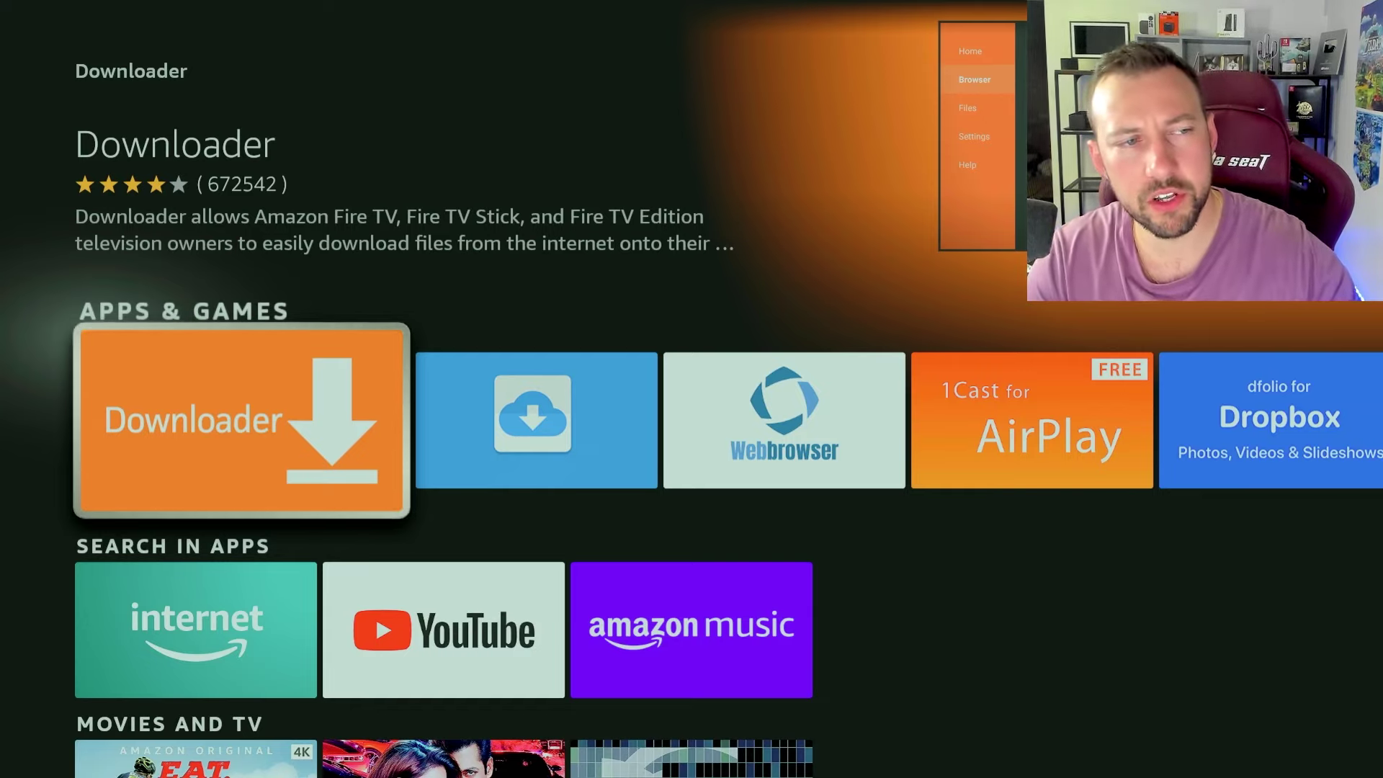
{"action": "key", "text": "Return"}
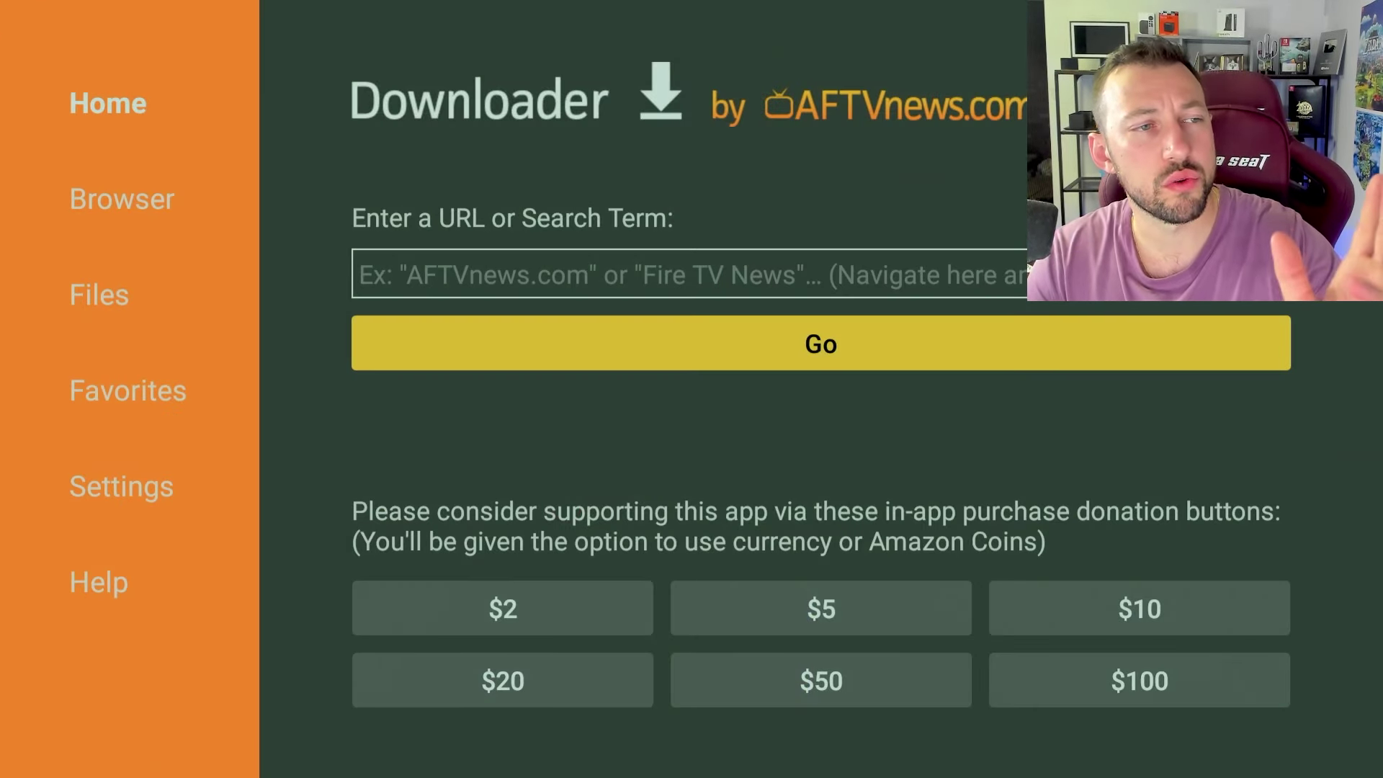
- Enter the code 773820 in Downloader's URL or search term field and load its page
{"action": "key", "text": "Down"}
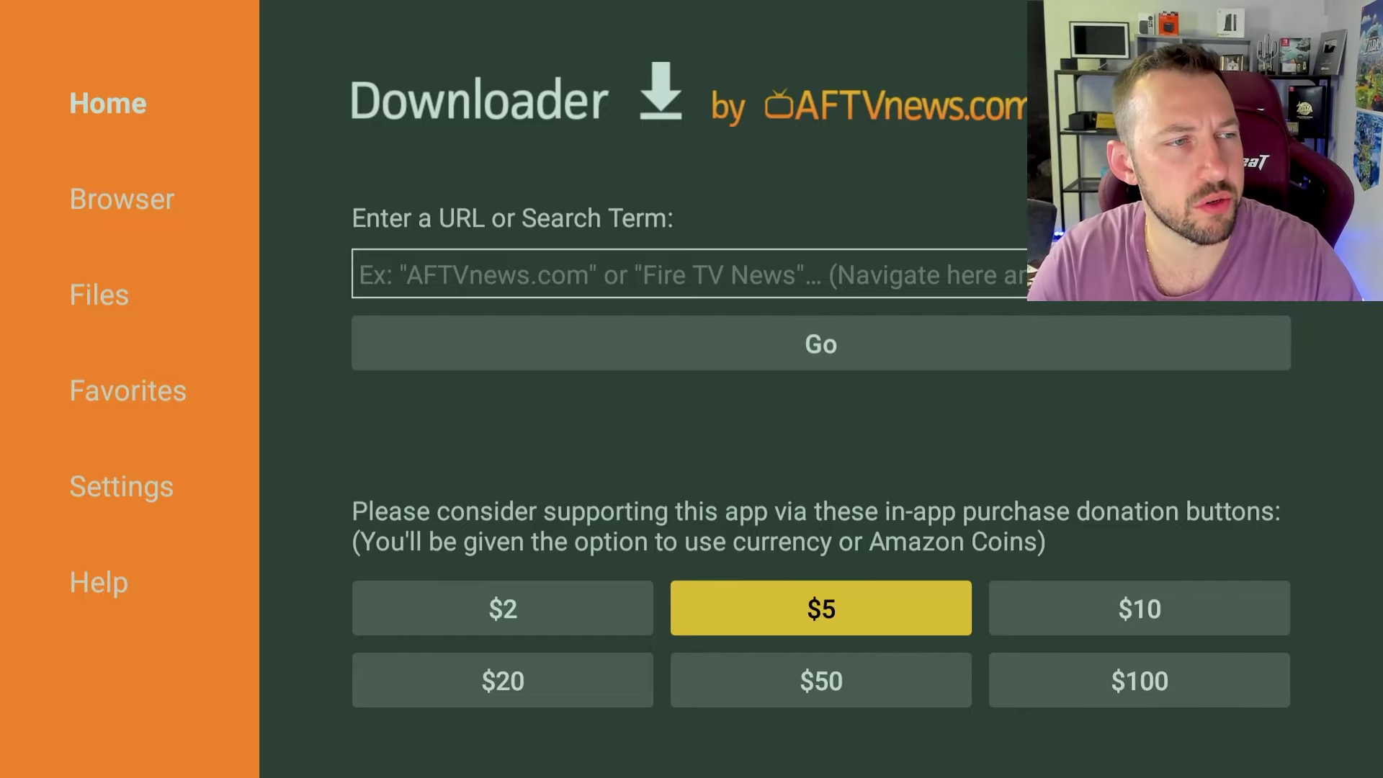
{"action": "key", "text": "Up"}
{"action": "key", "text": "Up"}
{"action": "key", "text": "Return"}
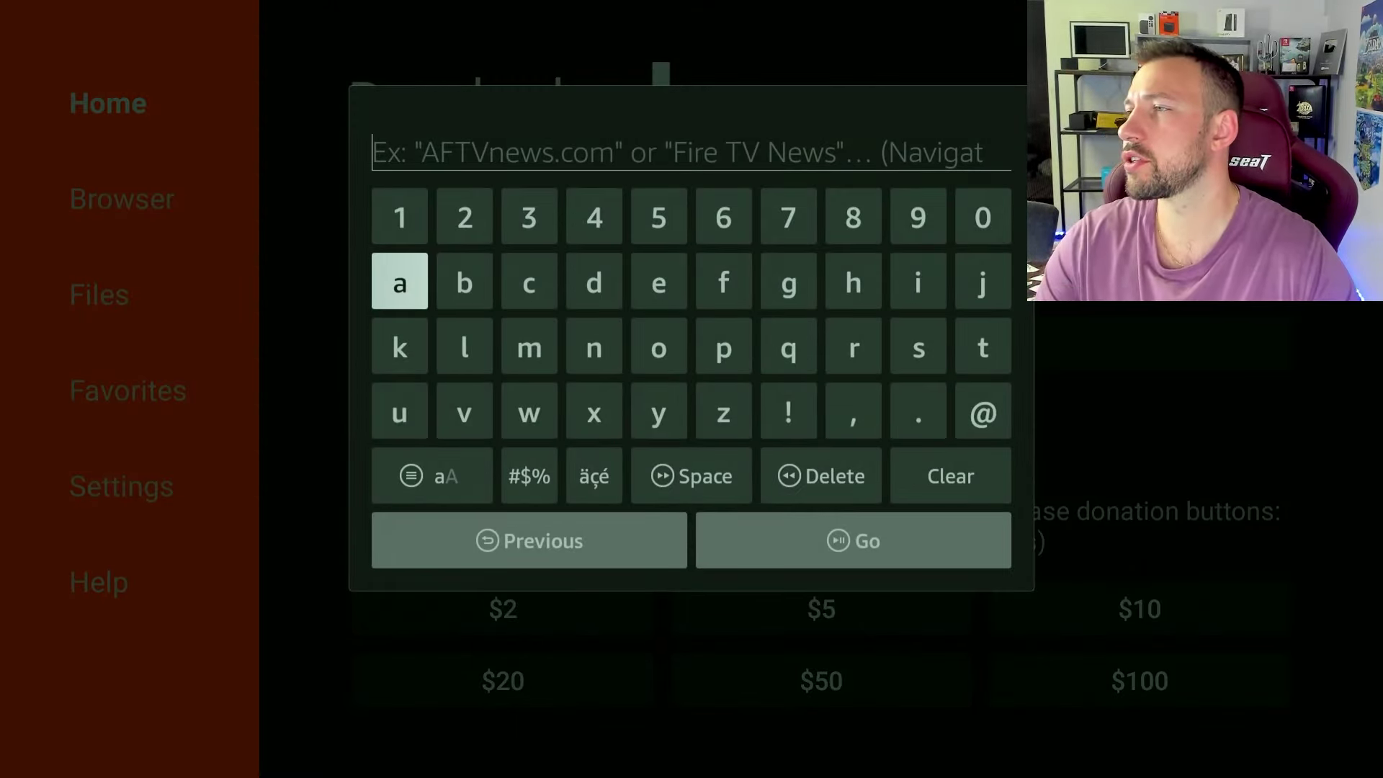
{"action": "type", "text": "773"}
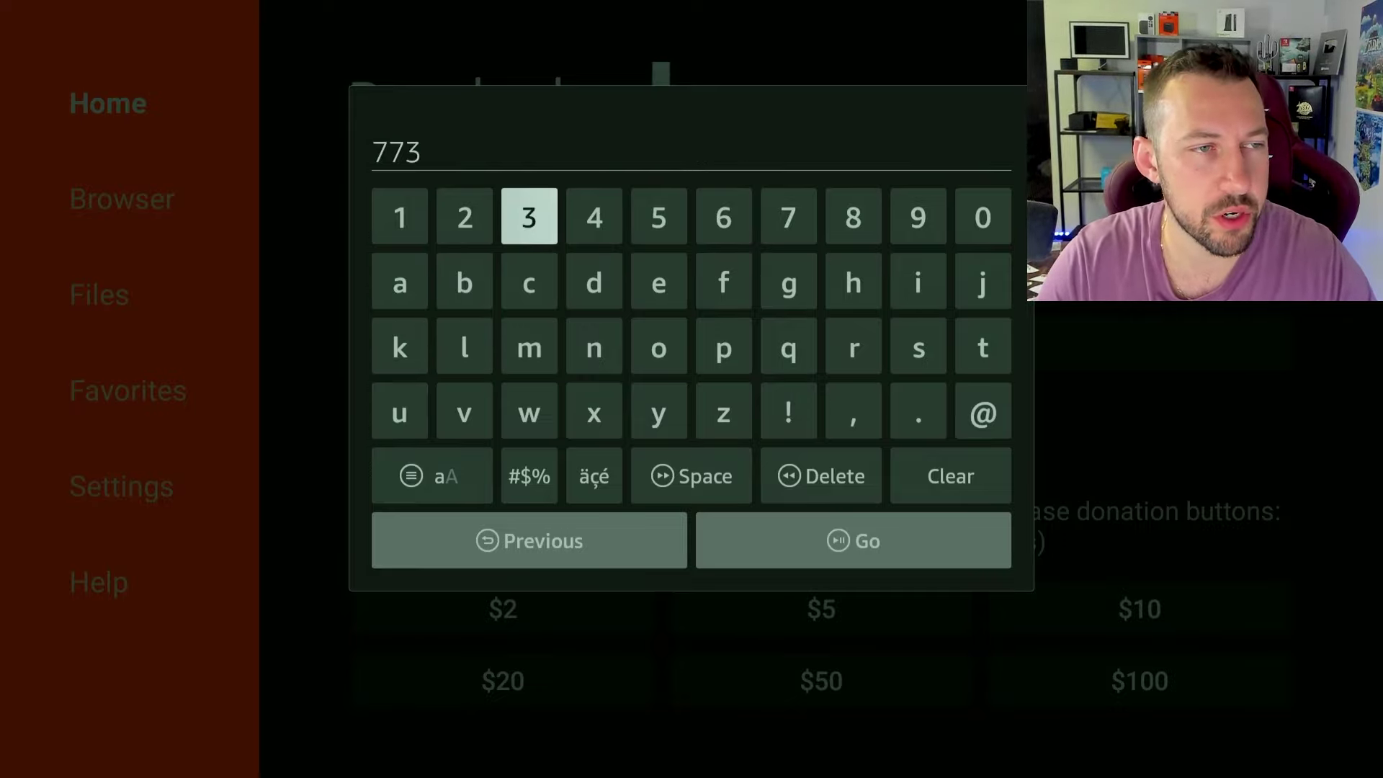
{"action": "key", "text": "Right"}
{"action": "key", "text": "Right"}
{"action": "key", "text": "Right"}
{"action": "key", "text": "Right"}
{"action": "key", "text": "Right"}
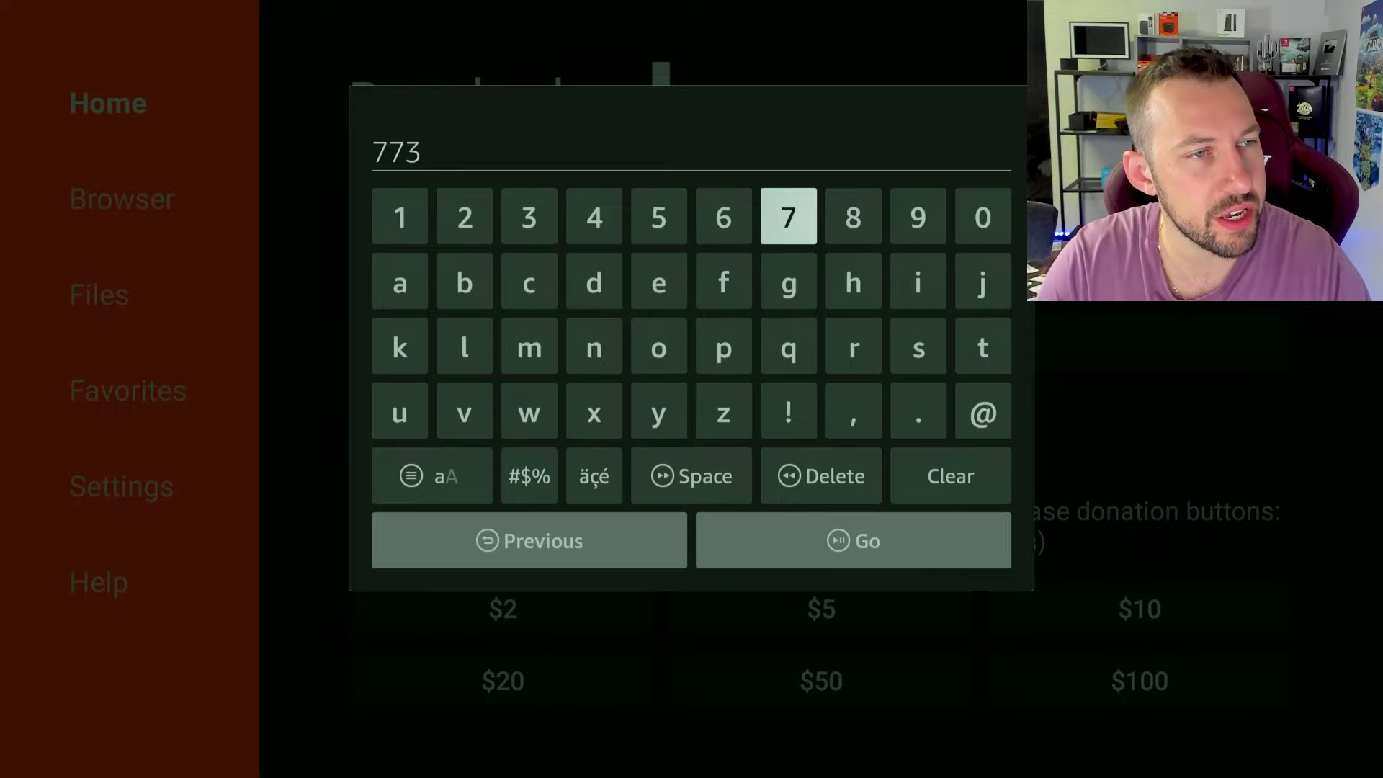
{"action": "key", "text": "Return"}
{"action": "key", "text": "Left"}
{"action": "key", "text": "Left"}
{"action": "key", "text": "Left"}
{"action": "key", "text": "Left"}
{"action": "key", "text": "Left"}
{"action": "key", "text": "Left"}
{"action": "key", "text": "Return"}
{"action": "key", "text": "Left"}
{"action": "key", "text": "Left"}
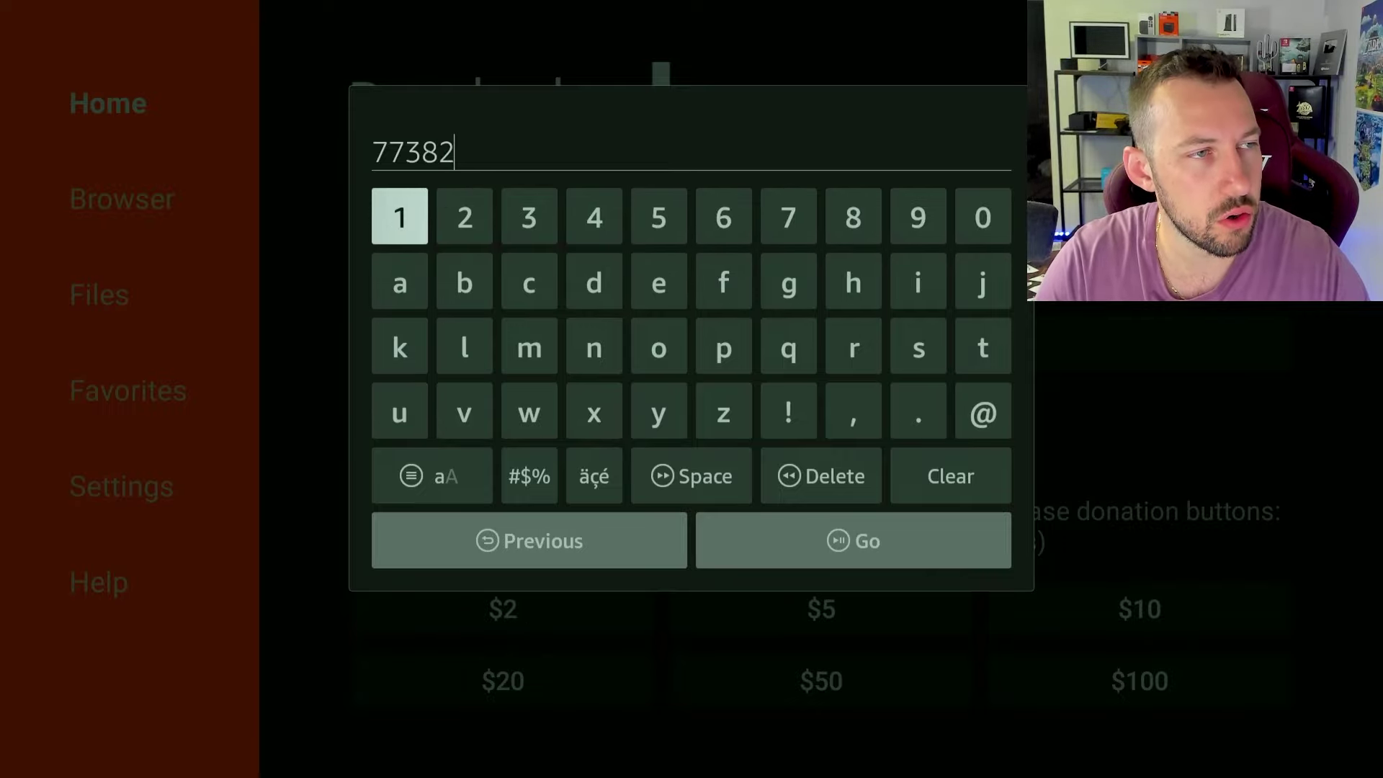
{"action": "key", "text": "Down"}
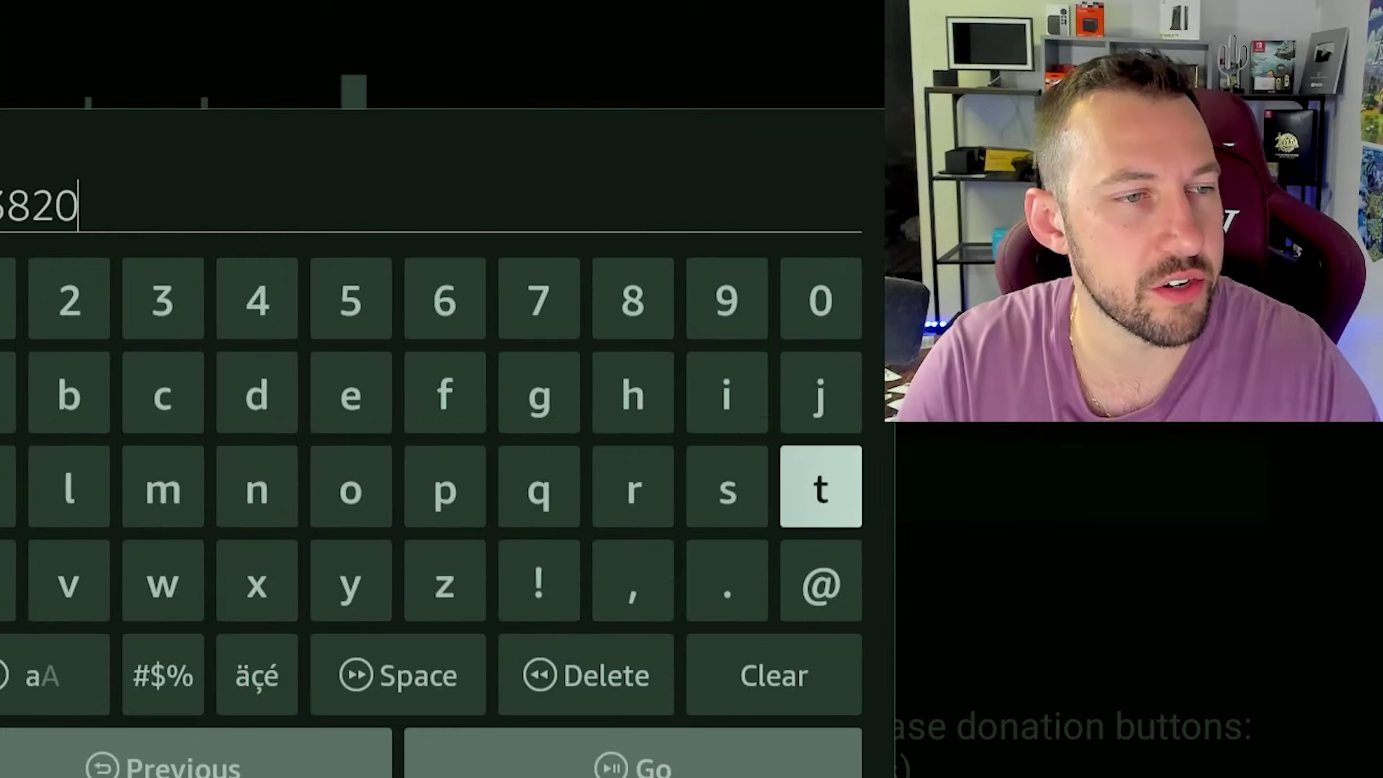
{"action": "key", "text": "Down"}
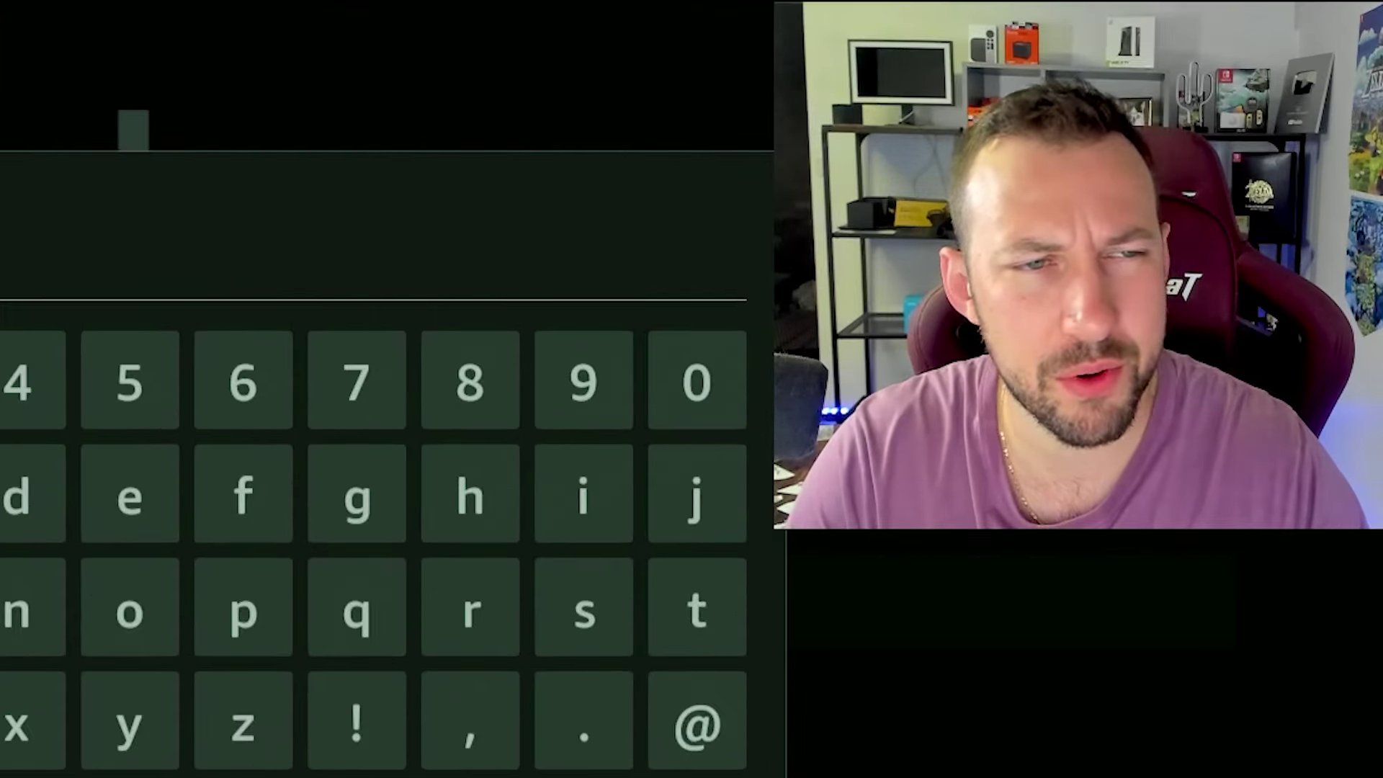
{"action": "key", "text": "Return"}
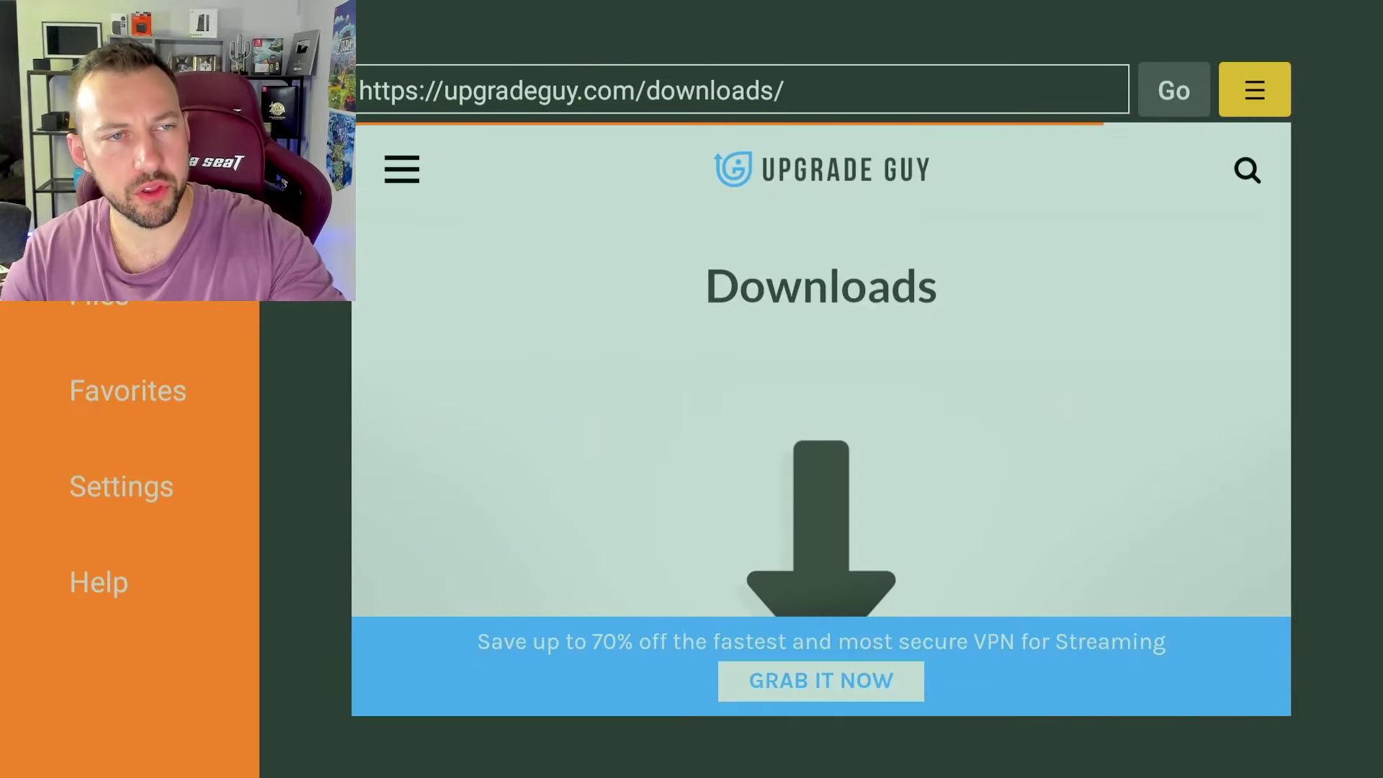
- Add the current Upgrade Guy downloads page to Downloader's favorites
{"action": "key", "text": "Return"}
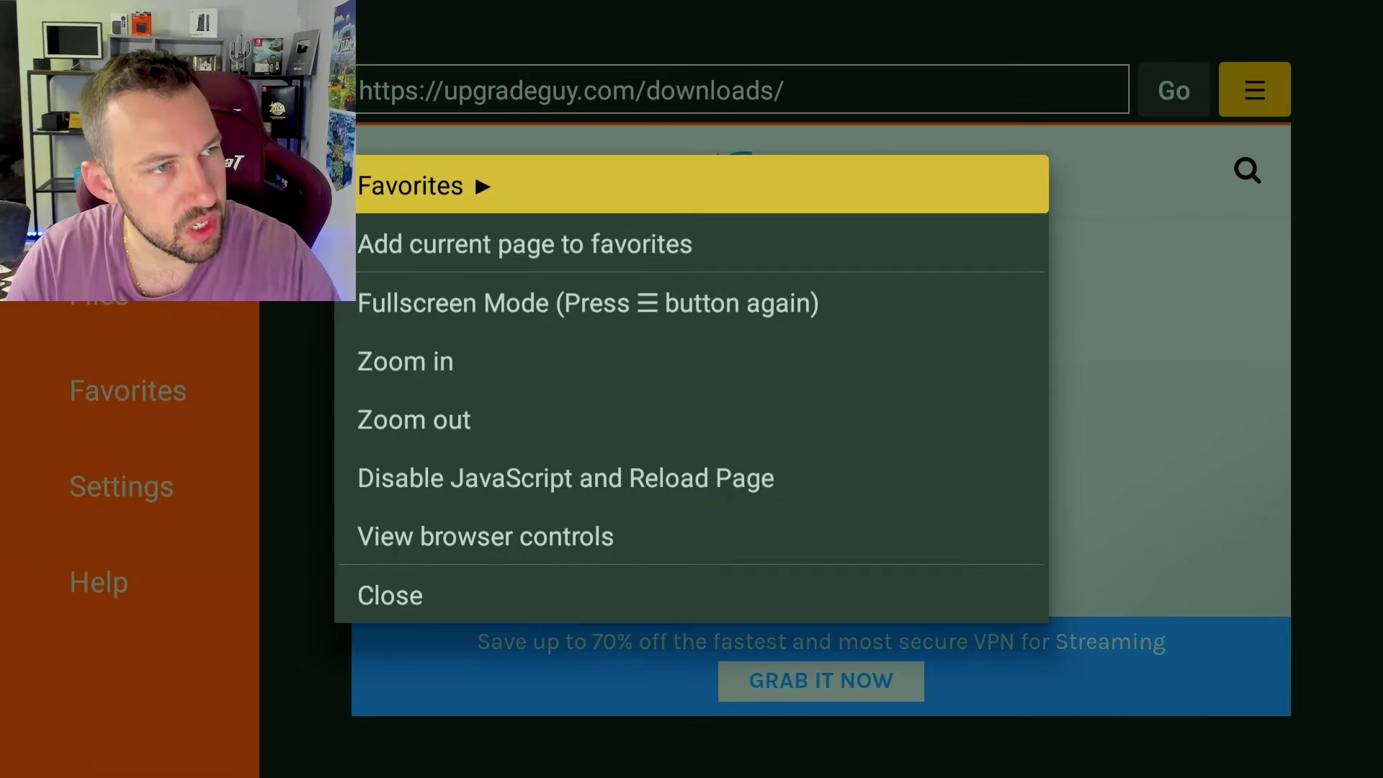
{"action": "key", "text": "Down"}
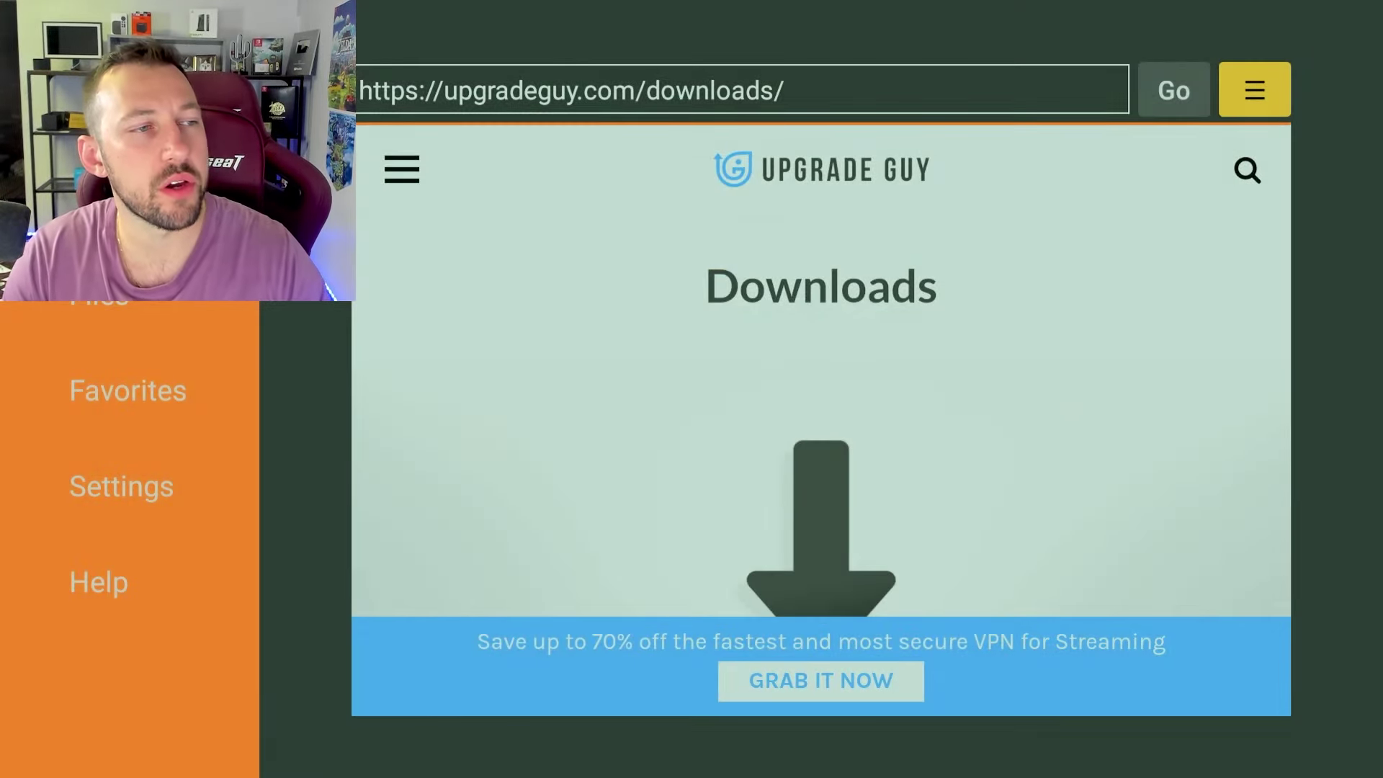
- Leave the web page and open Downloader's Favorites list
{"action": "key", "text": "Left"}
{"action": "key", "text": "Left"}
{"action": "key", "text": "Down"}
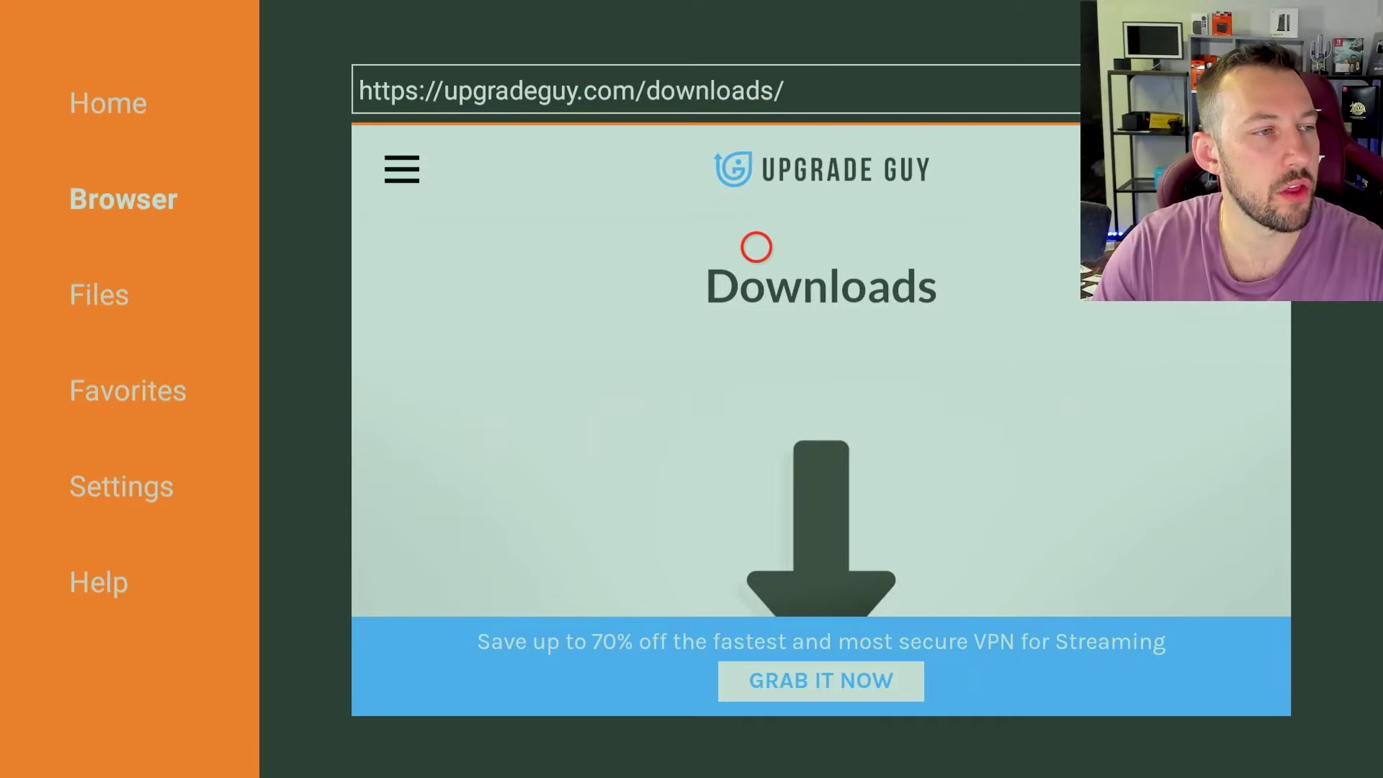
{"action": "key", "text": "Left"}
{"action": "key", "text": "Left"}
{"action": "key", "text": "Left"}
{"action": "key", "text": "Left"}
{"action": "key", "text": "Down"}
{"action": "key", "text": "Down"}
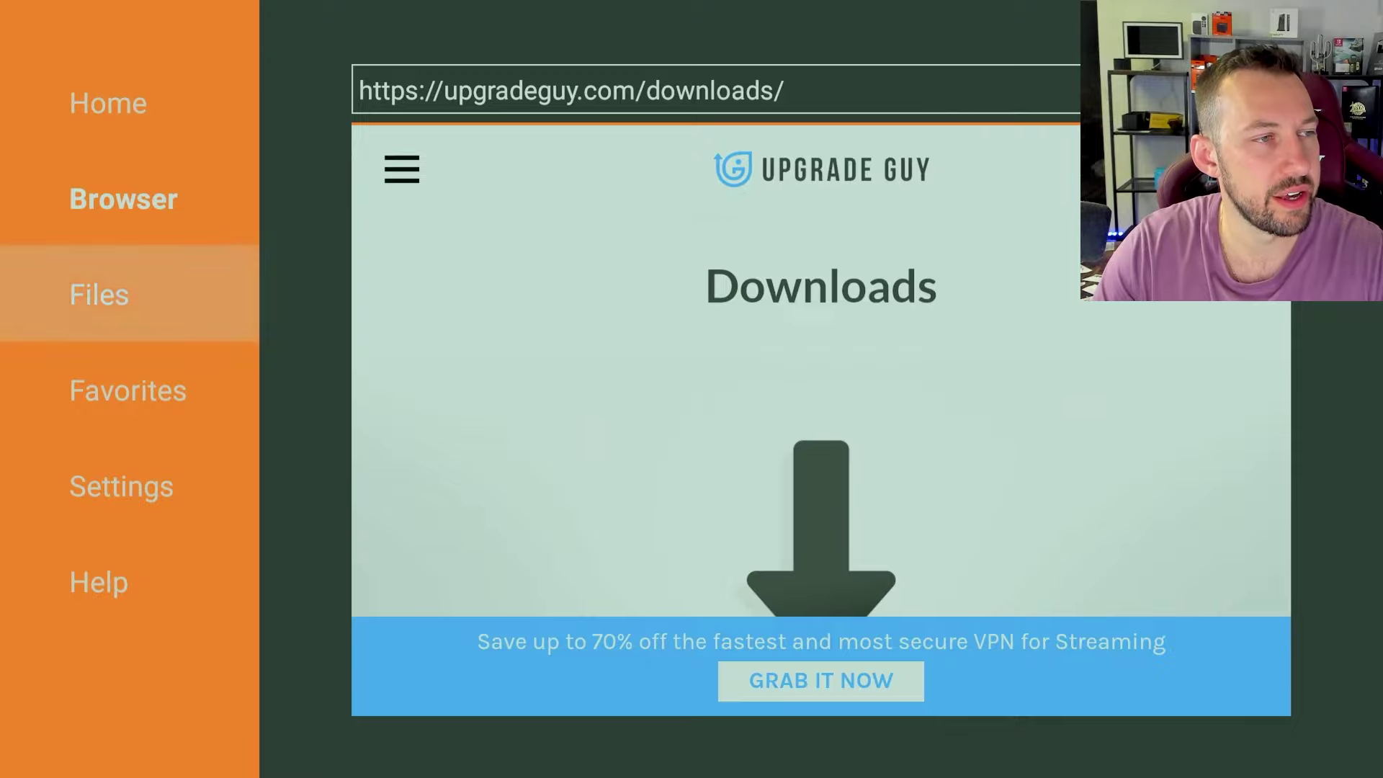
{"action": "key", "text": "Down"}
{"action": "key", "text": "Down"}
{"action": "key", "text": "Right"}
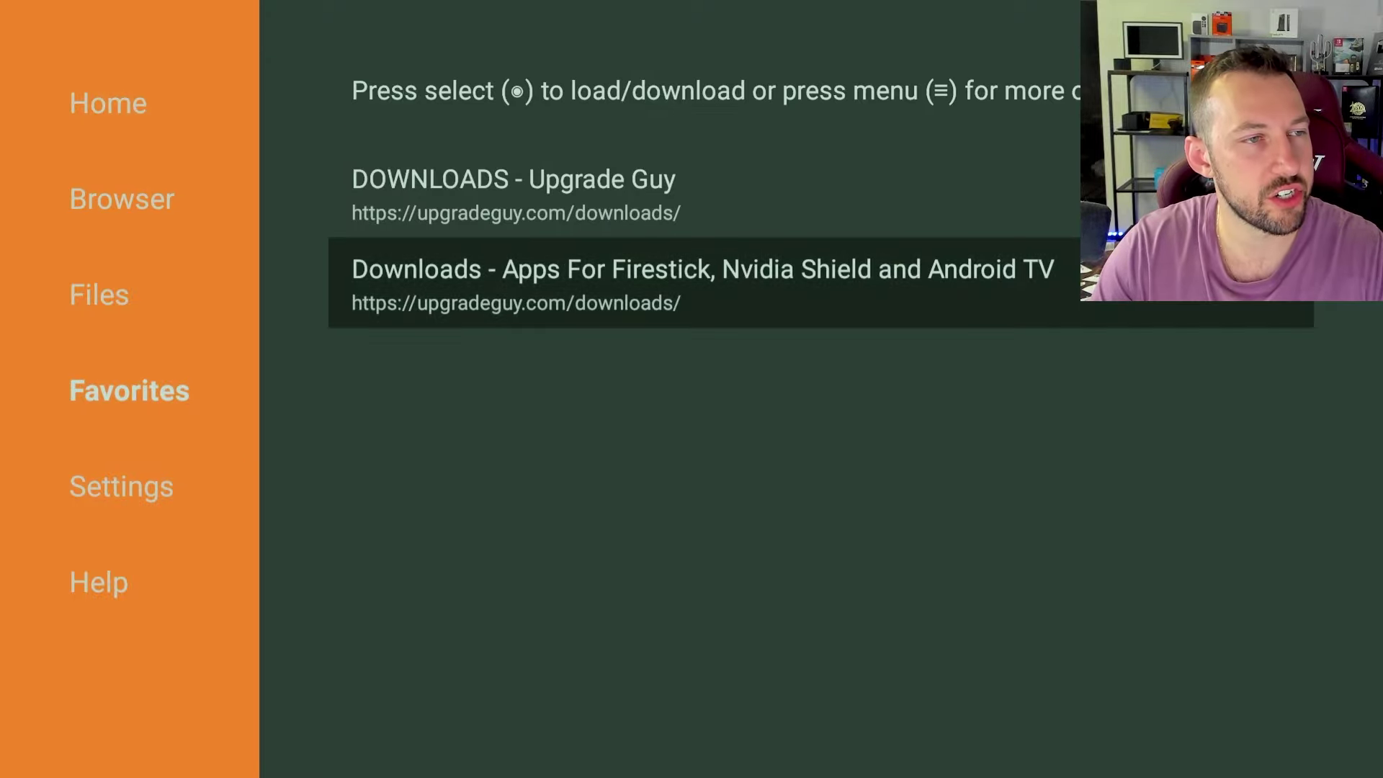
- Load the "DOWNLOADS - Upgrade Guy" favorite and browse the Firestick apps listed on the page
{"action": "key", "text": "Up"}
{"action": "key", "text": "Return"}
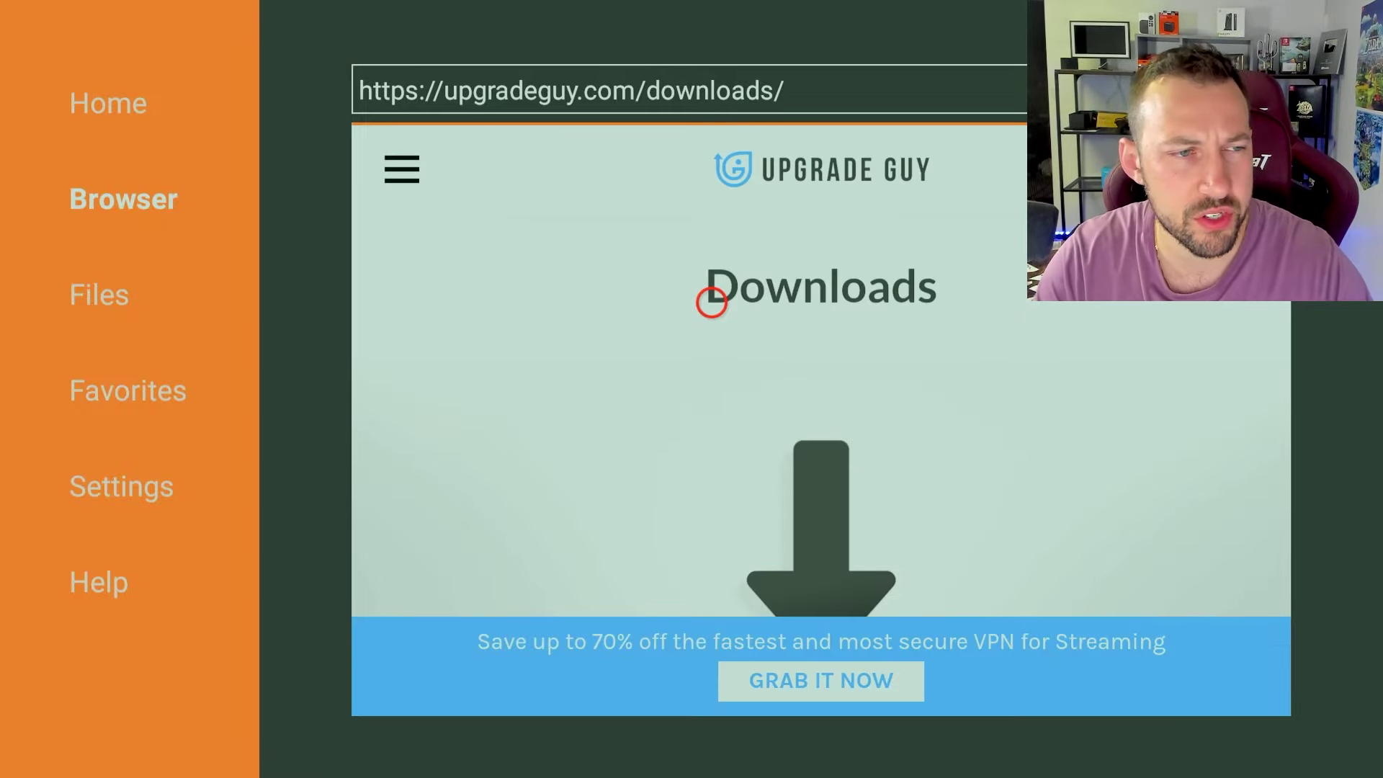
{"action": "scroll", "coordinate": [712, 476], "scroll_direction": "down", "scroll_amount": 15}
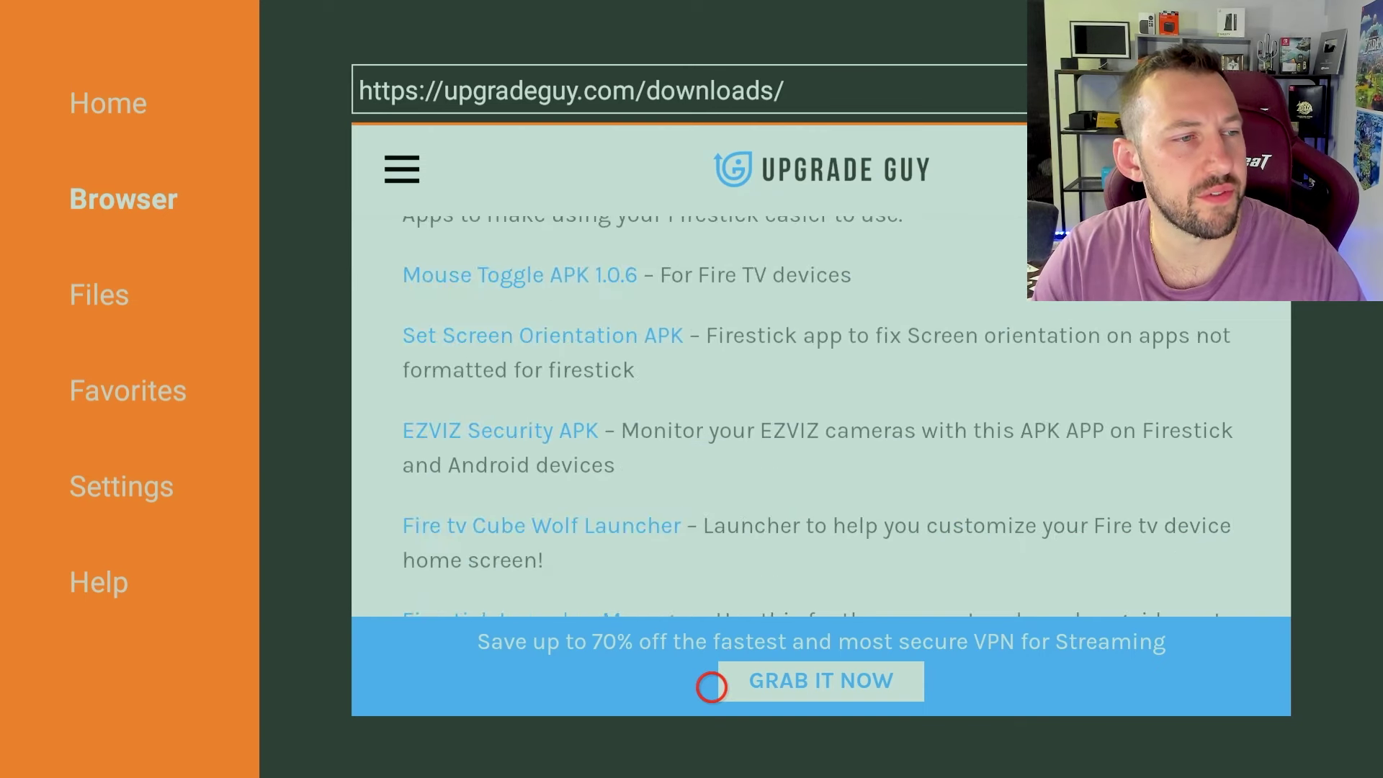
- Download the Firestick Launcher Manager APK from the Upgrade Guy downloads page, dismiss the ad and install the app
{"action": "scroll", "coordinate": [712, 686], "scroll_direction": "down", "scroll_amount": 3}
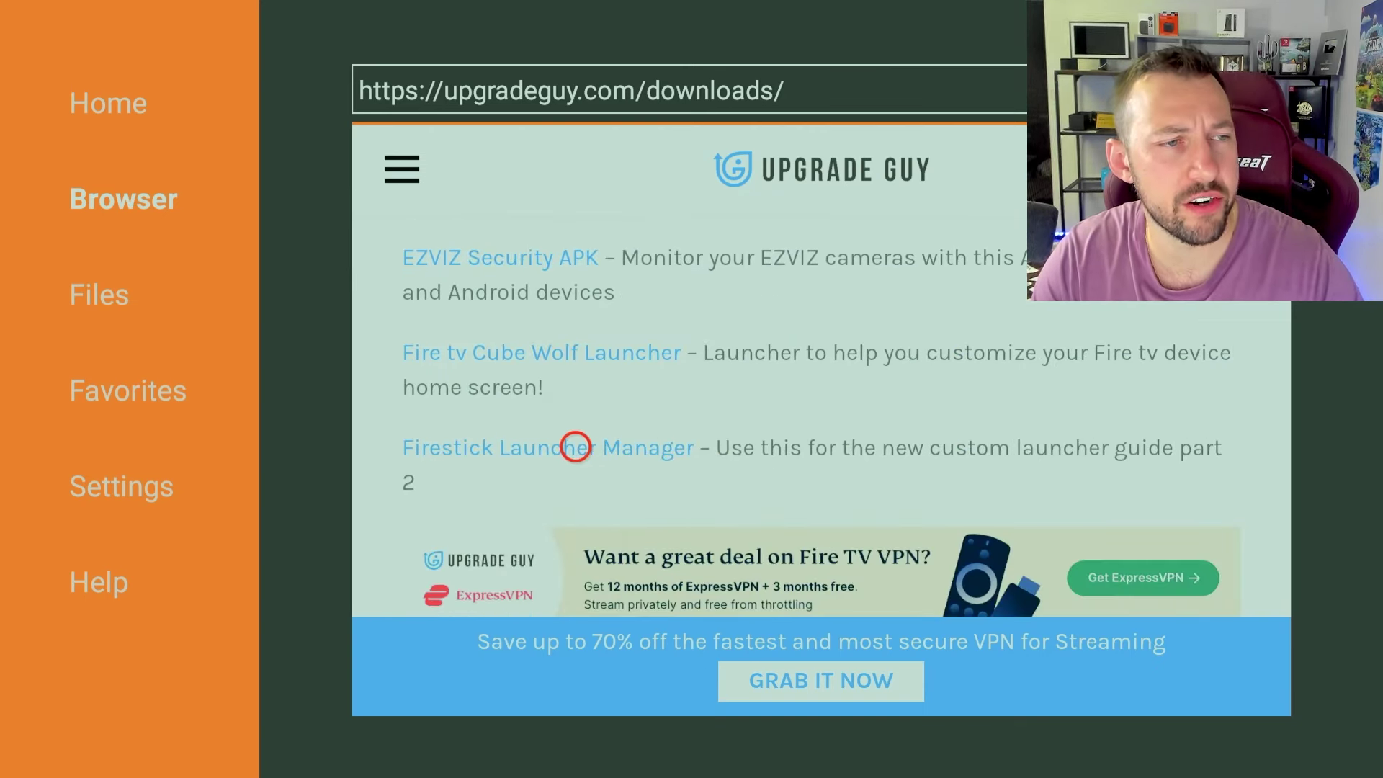
{"action": "left_click", "coordinate": [576, 447]}
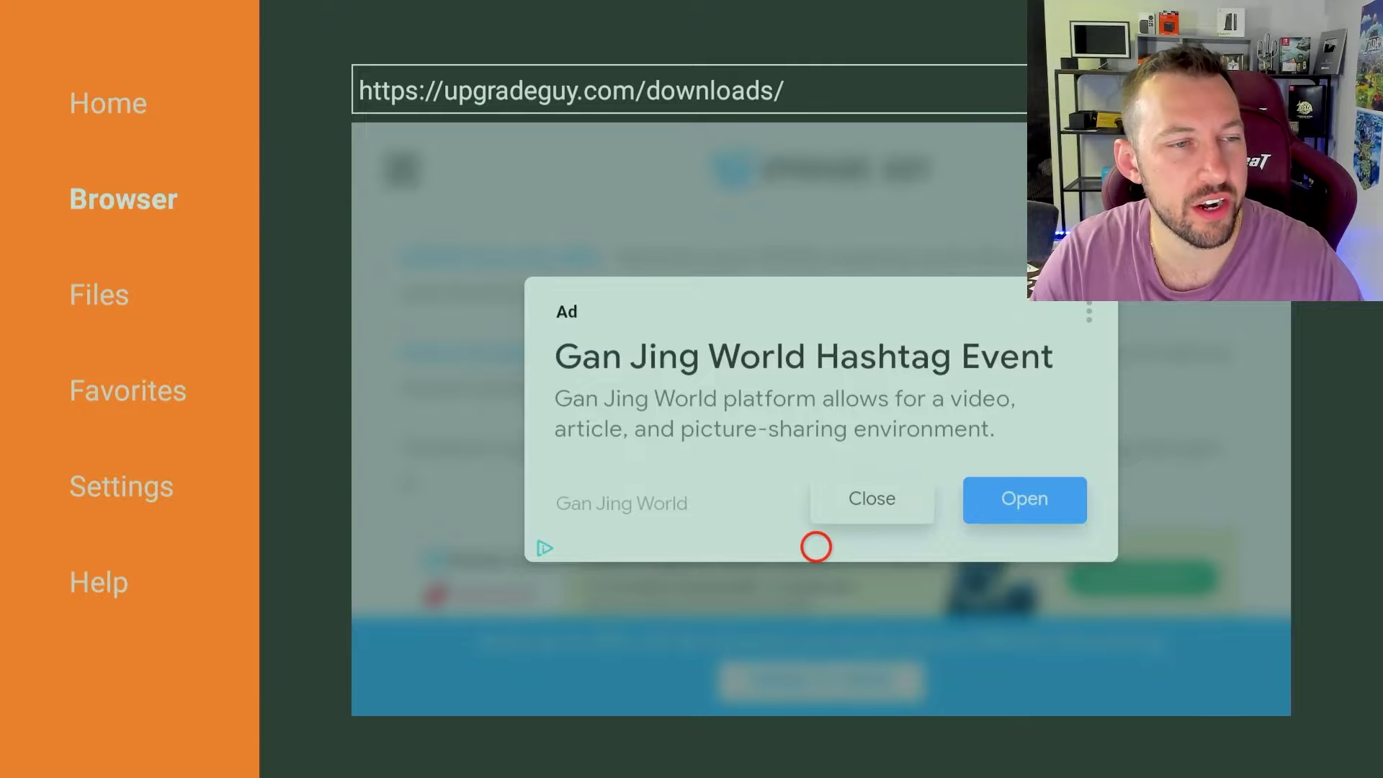
{"action": "left_click", "coordinate": [900, 487]}
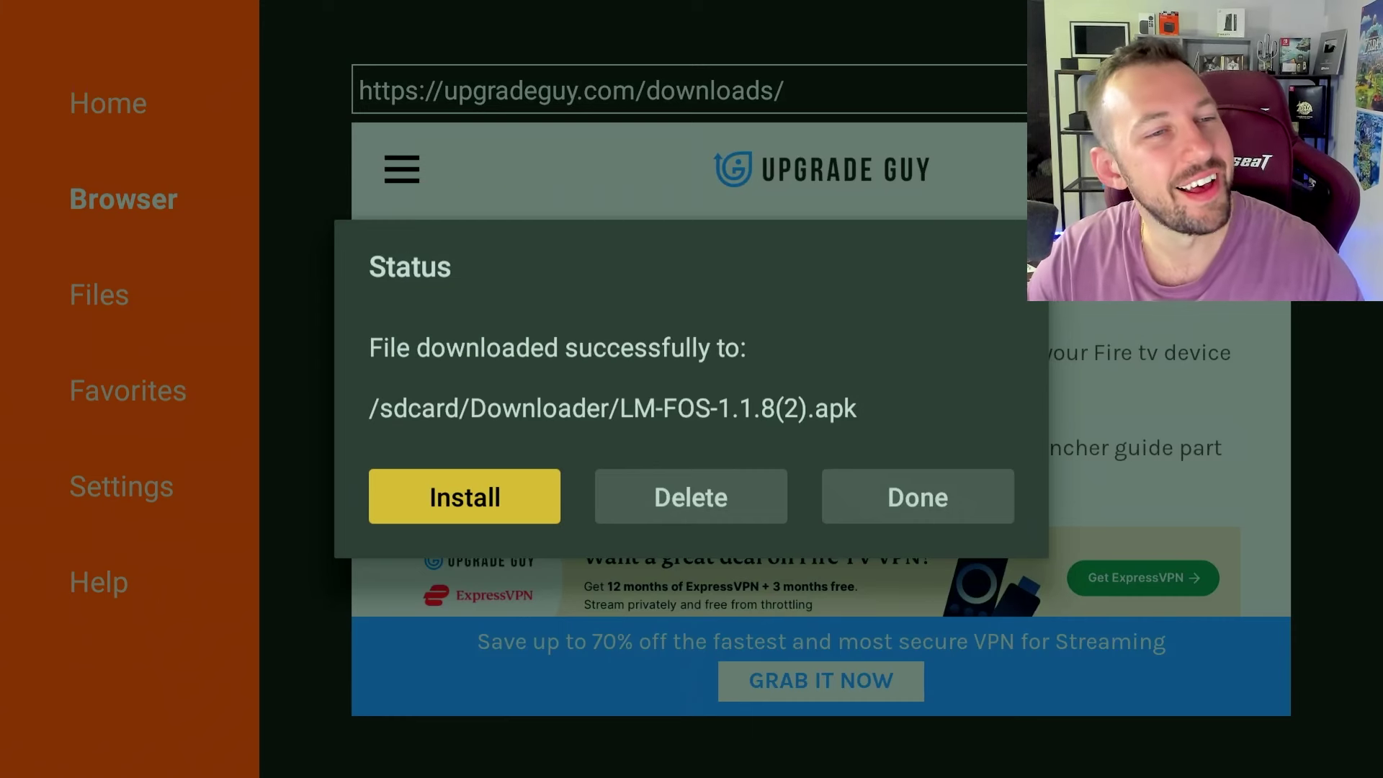
{"action": "key", "text": "Return"}
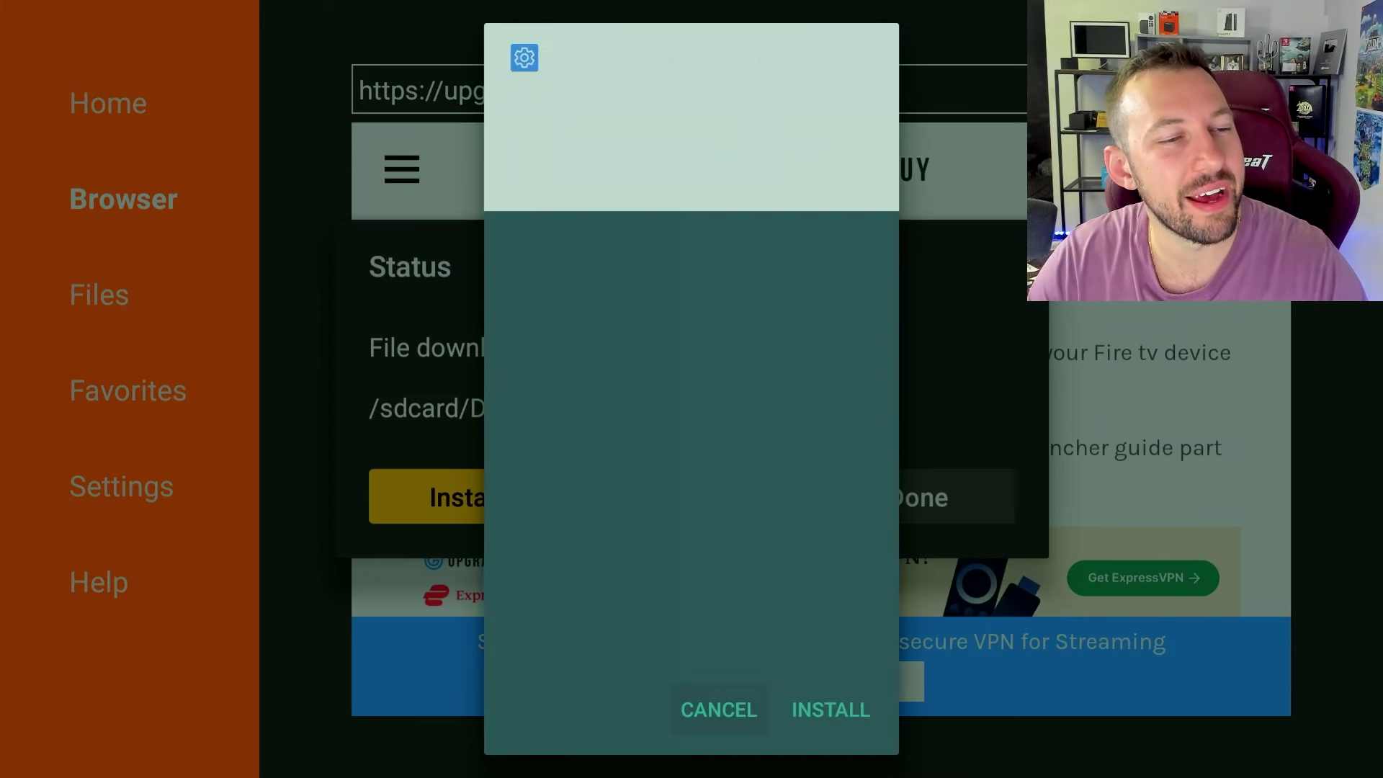
{"action": "key", "text": "Return"}
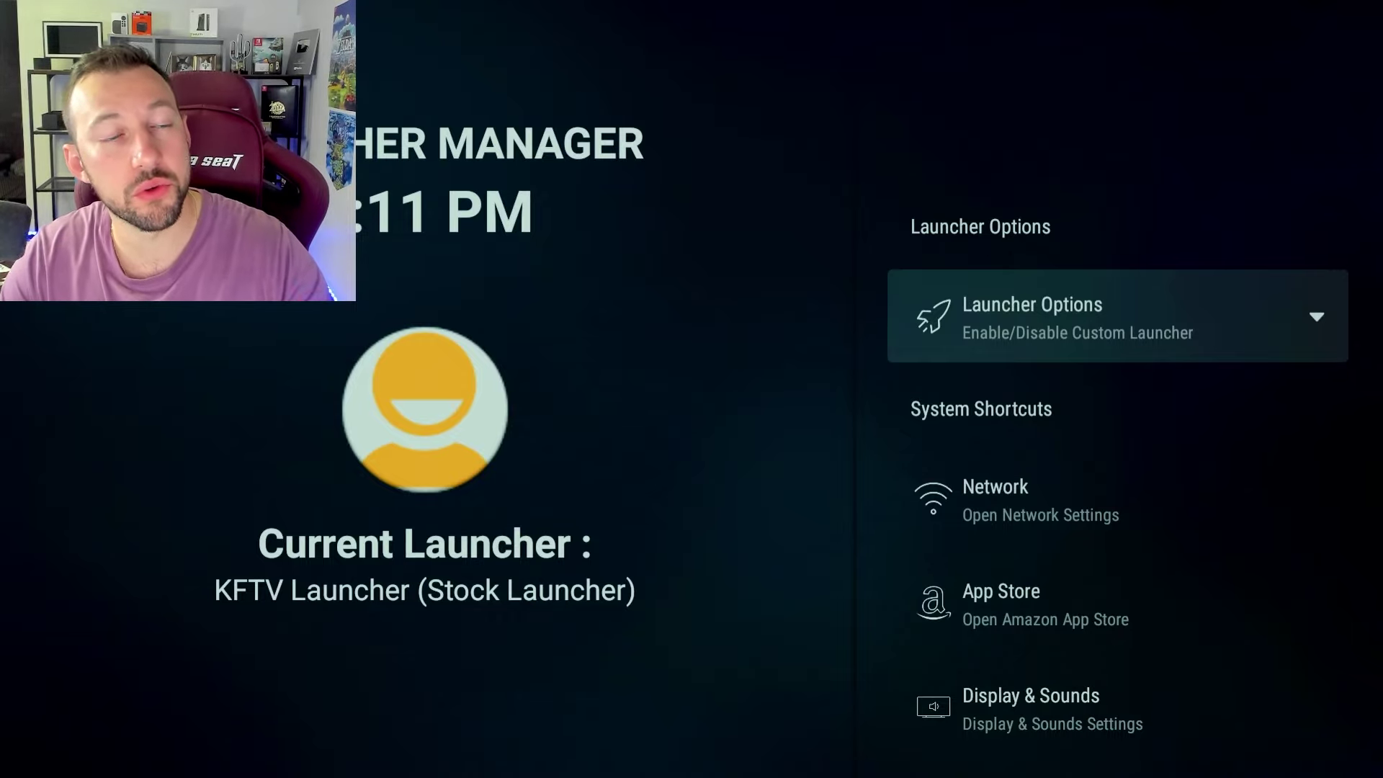
- Open the Home Button Hook settings in Launcher Manager's Launcher Options and try to turn on the Home Button Hook
{"action": "key", "text": "Return"}
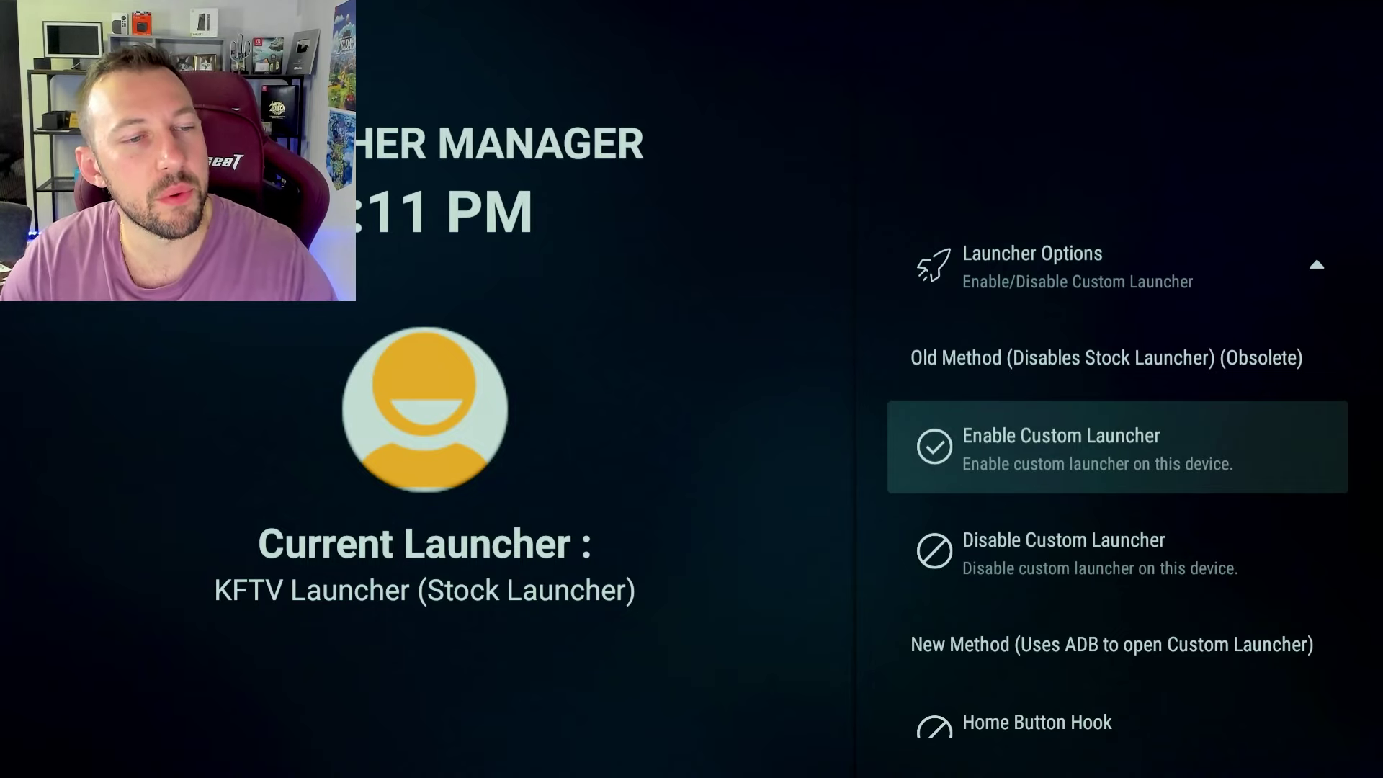
{"action": "key", "text": "Down"}
{"action": "key", "text": "Down"}
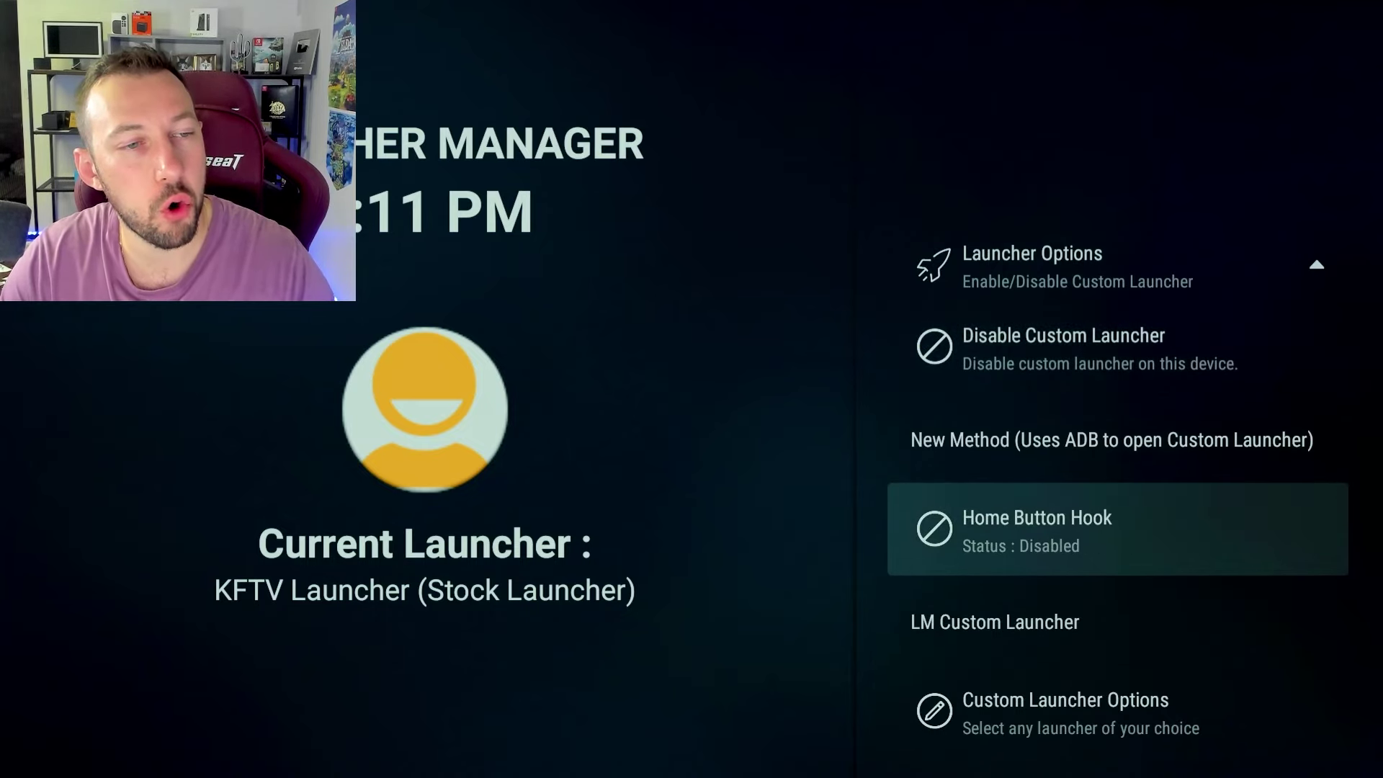
{"action": "key", "text": "Return"}
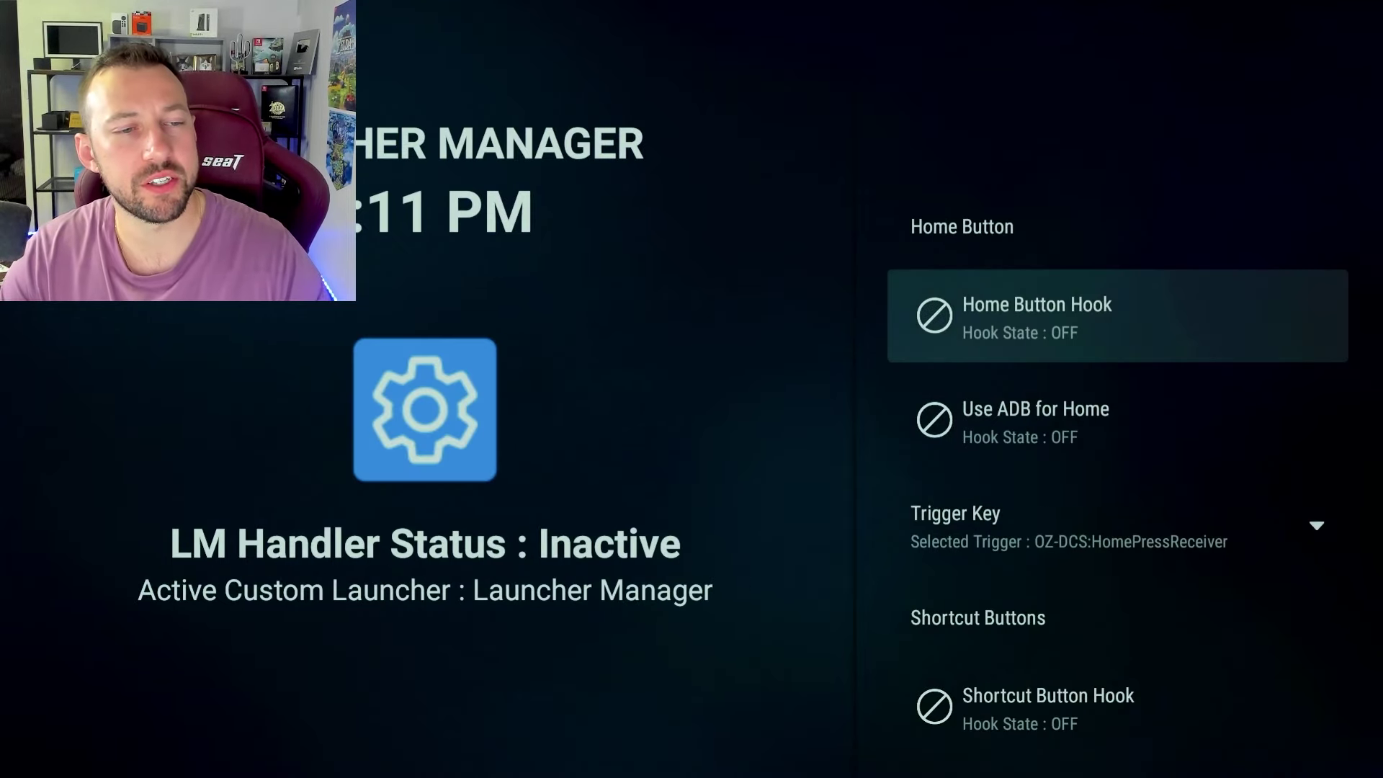
{"action": "key", "text": "Down"}
{"action": "key", "text": "Down"}
{"action": "key", "text": "Down"}
{"action": "key", "text": "Up"}
{"action": "key", "text": "Up"}
{"action": "key", "text": "Up"}
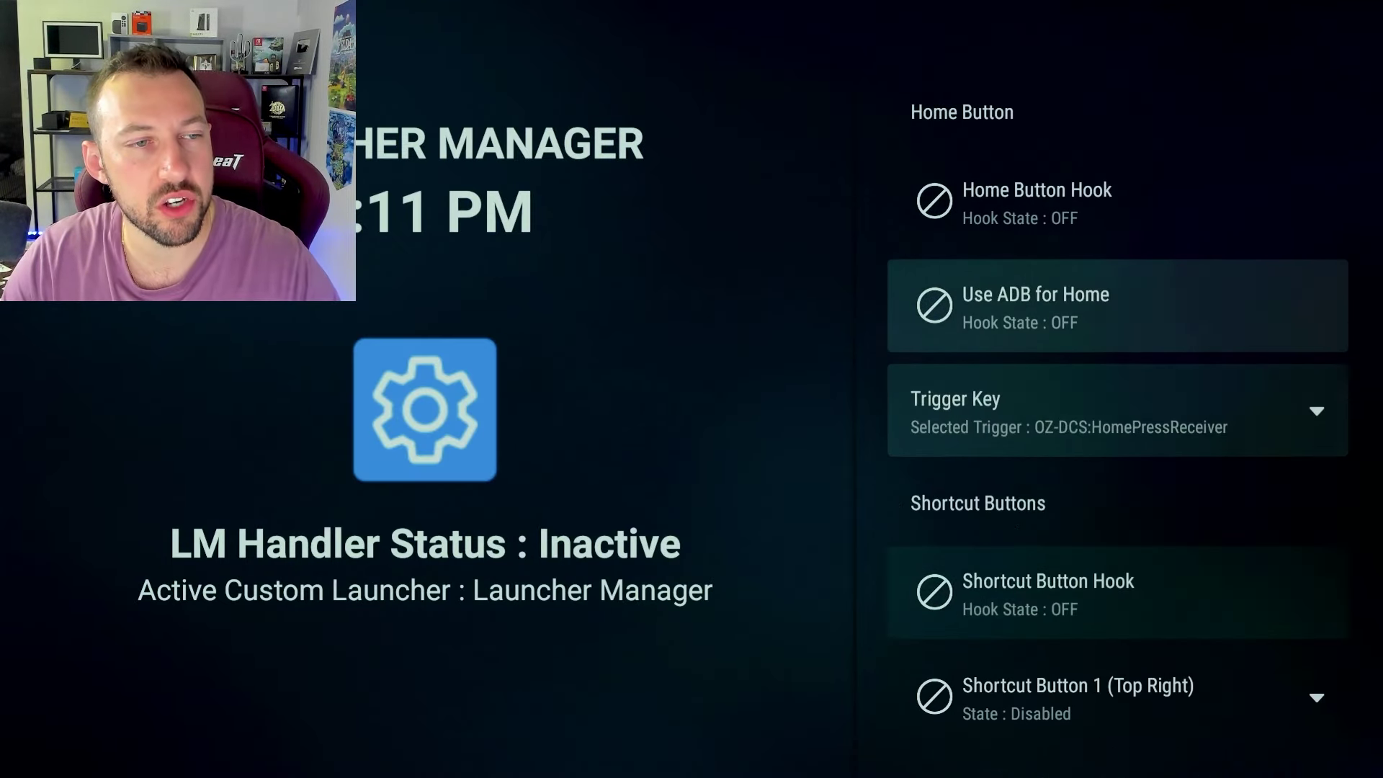
{"action": "key", "text": "Return"}
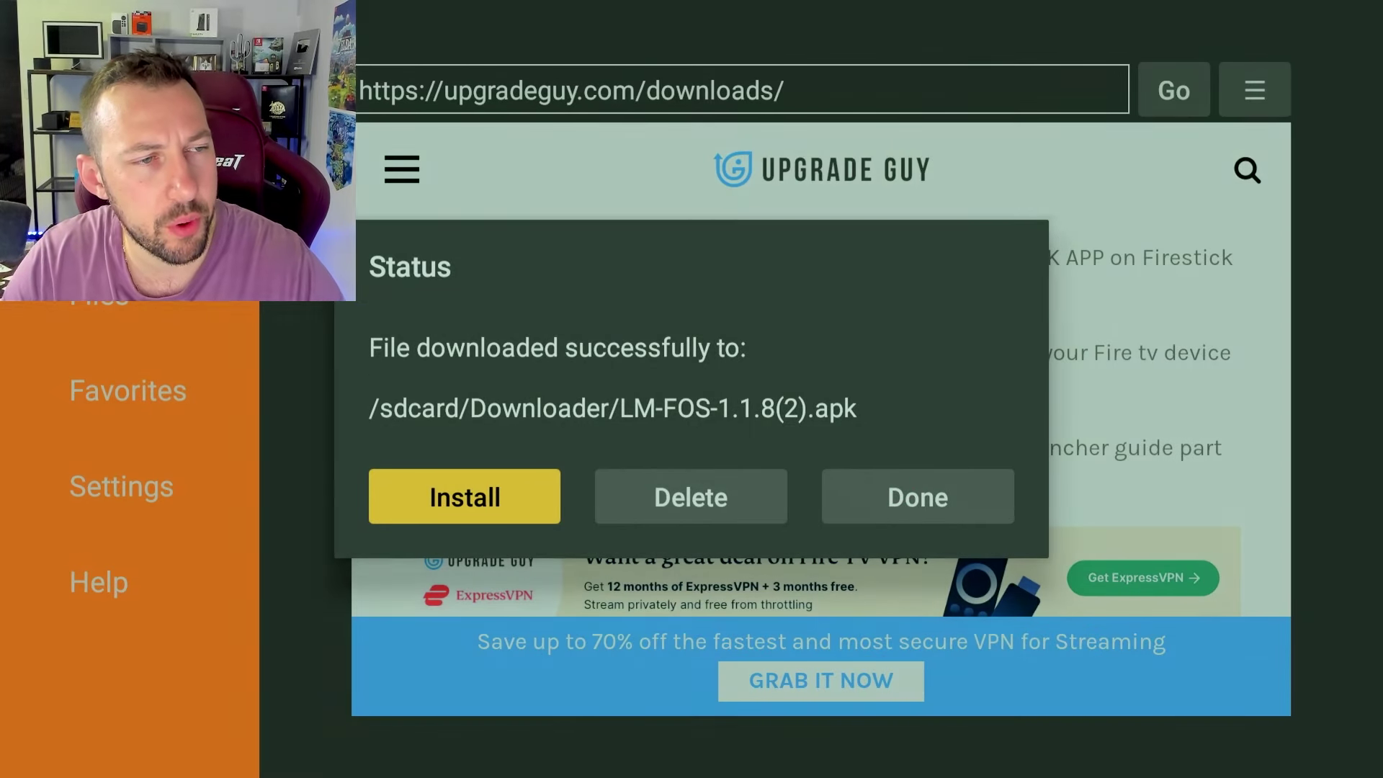
- Return to the Fire TV home screen and reopen Launcher Manager
{"action": "key", "text": "Home"}
{"action": "key", "text": "Right"}
{"action": "key", "text": "Right"}
{"action": "key", "text": "Right"}
{"action": "key", "text": "Right"}
{"action": "key", "text": "Right"}
{"action": "key", "text": "Right"}
{"action": "key", "text": "Right"}
{"action": "key", "text": "Right"}
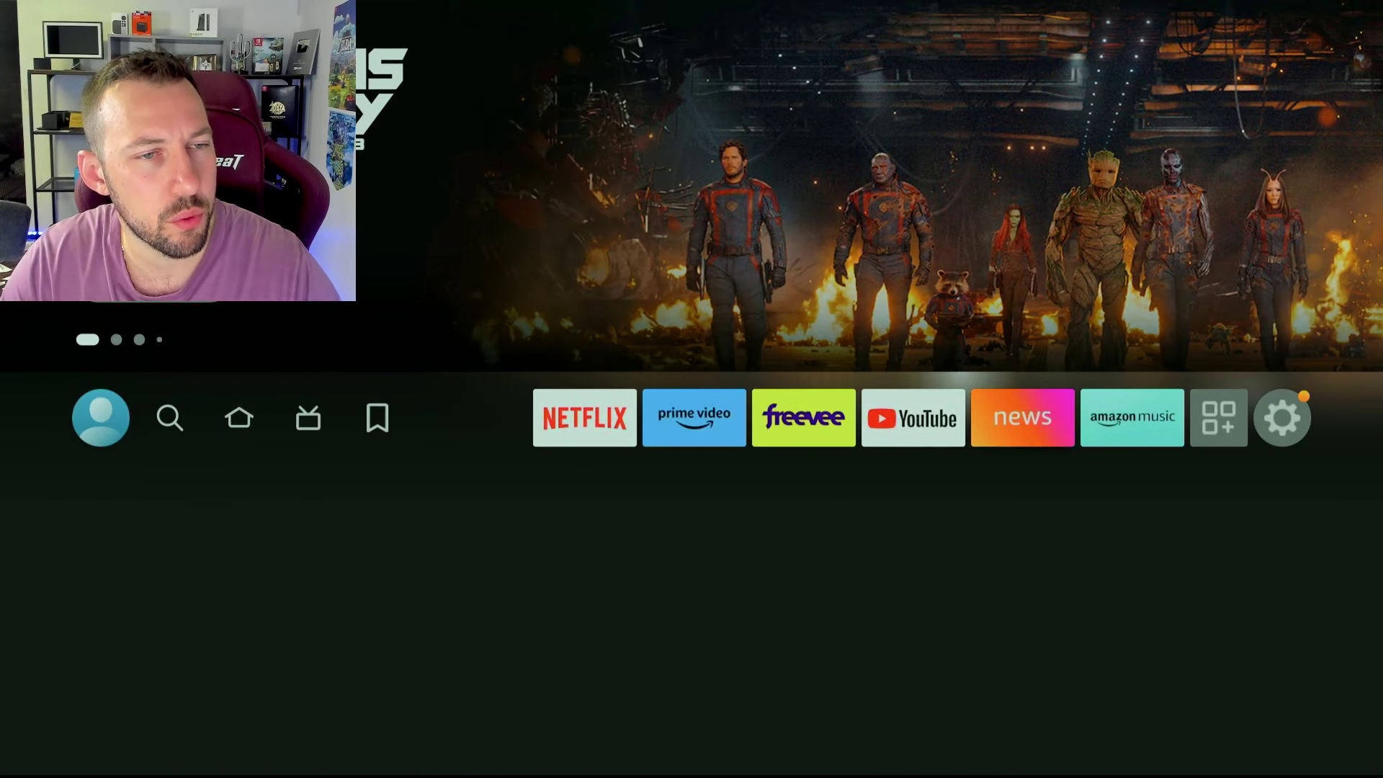
{"action": "key", "text": "Down"}
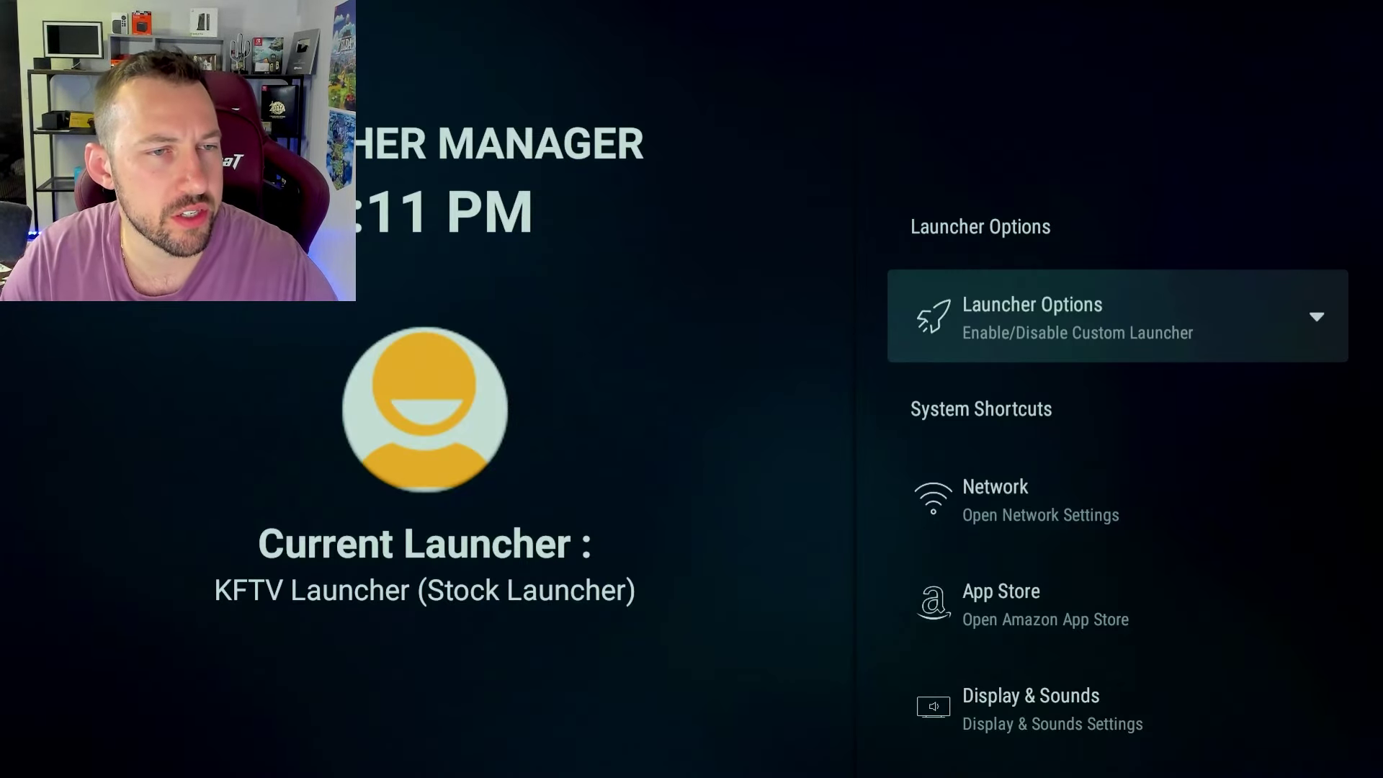
- Turn on Home Button Hook and Use ADB for Home in Launcher Manager's home button settings
{"action": "key", "text": "Return"}
{"action": "key", "text": "Down"}
{"action": "key", "text": "Down"}
{"action": "key", "text": "Down"}
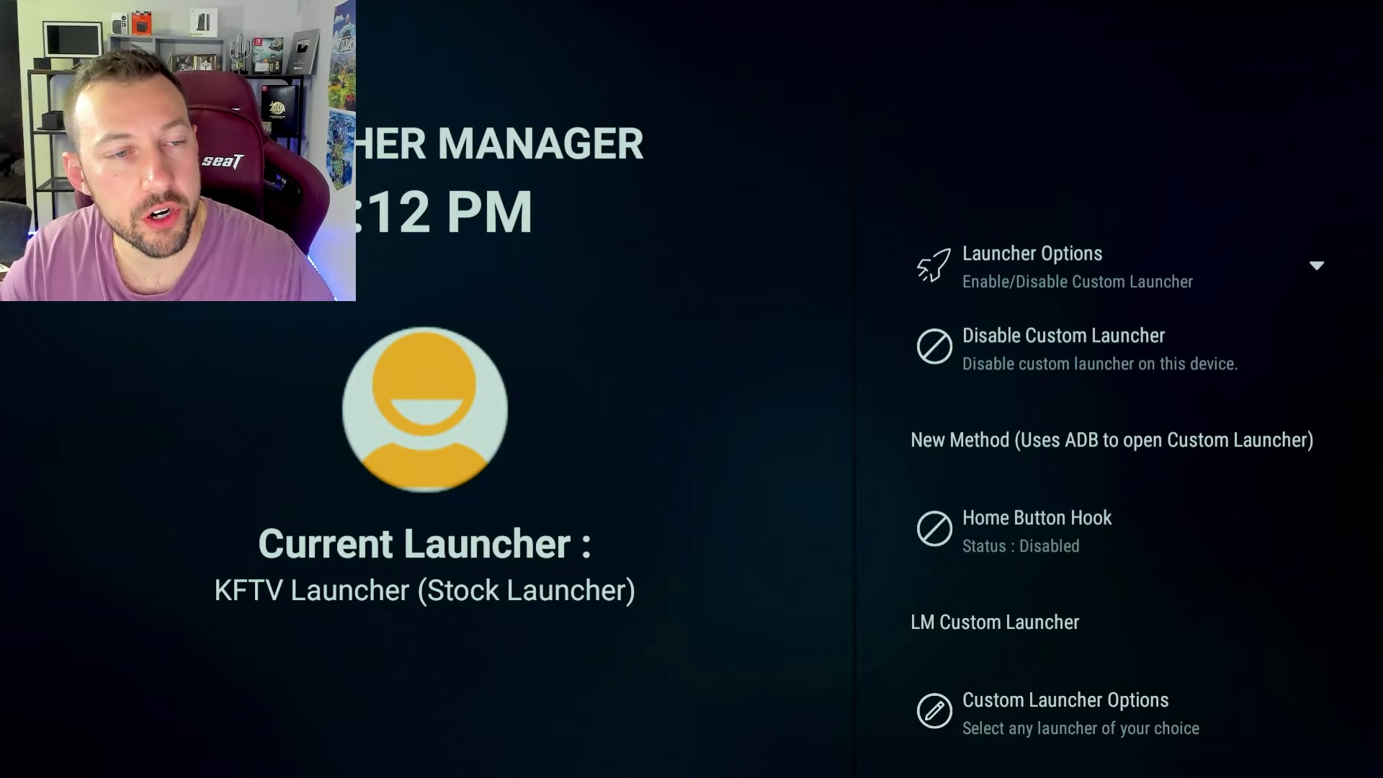
{"action": "key", "text": "Return"}
{"action": "key", "text": "Return"}
{"action": "key", "text": "Down"}
{"action": "key", "text": "Return"}
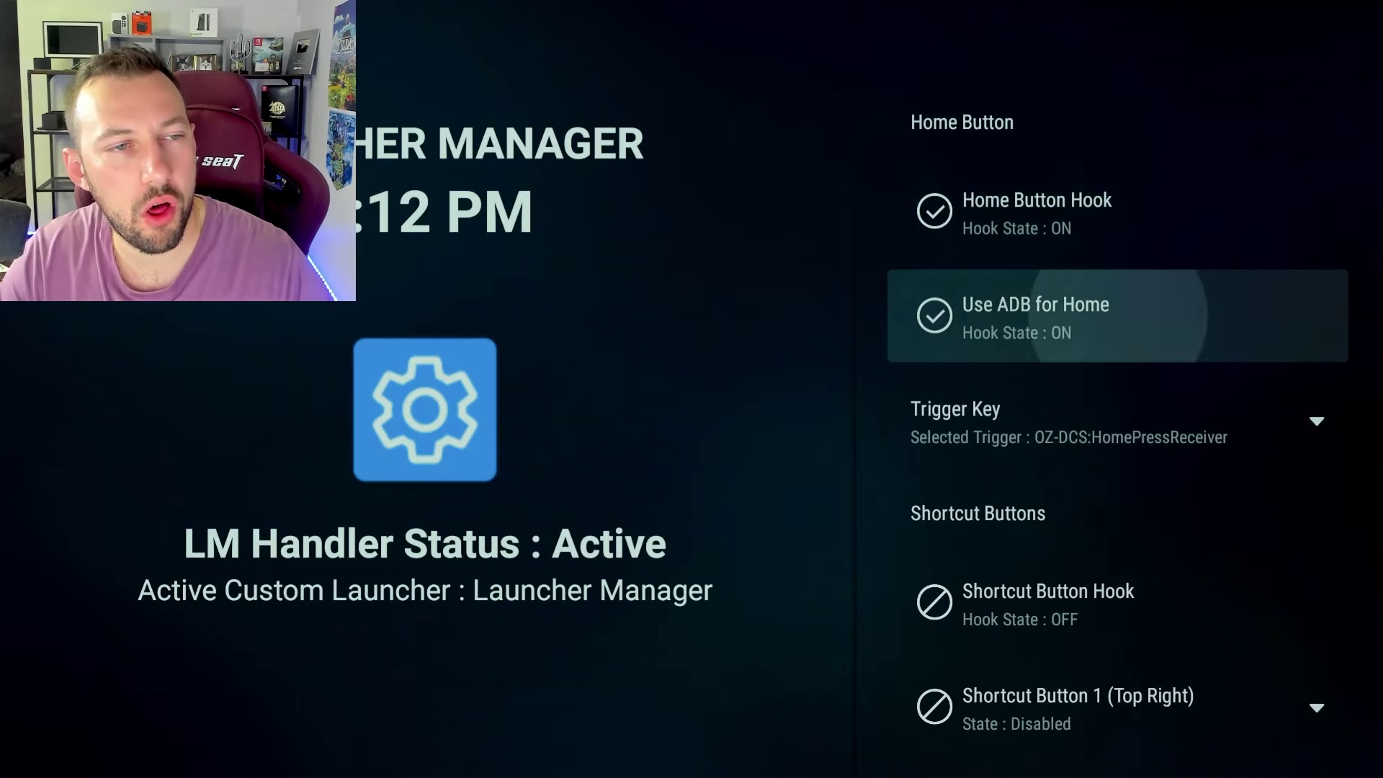
- Turn on the Shortcut Button Hook in the Shortcut Buttons section
{"action": "key", "text": "Down"}
{"action": "key", "text": "Down"}
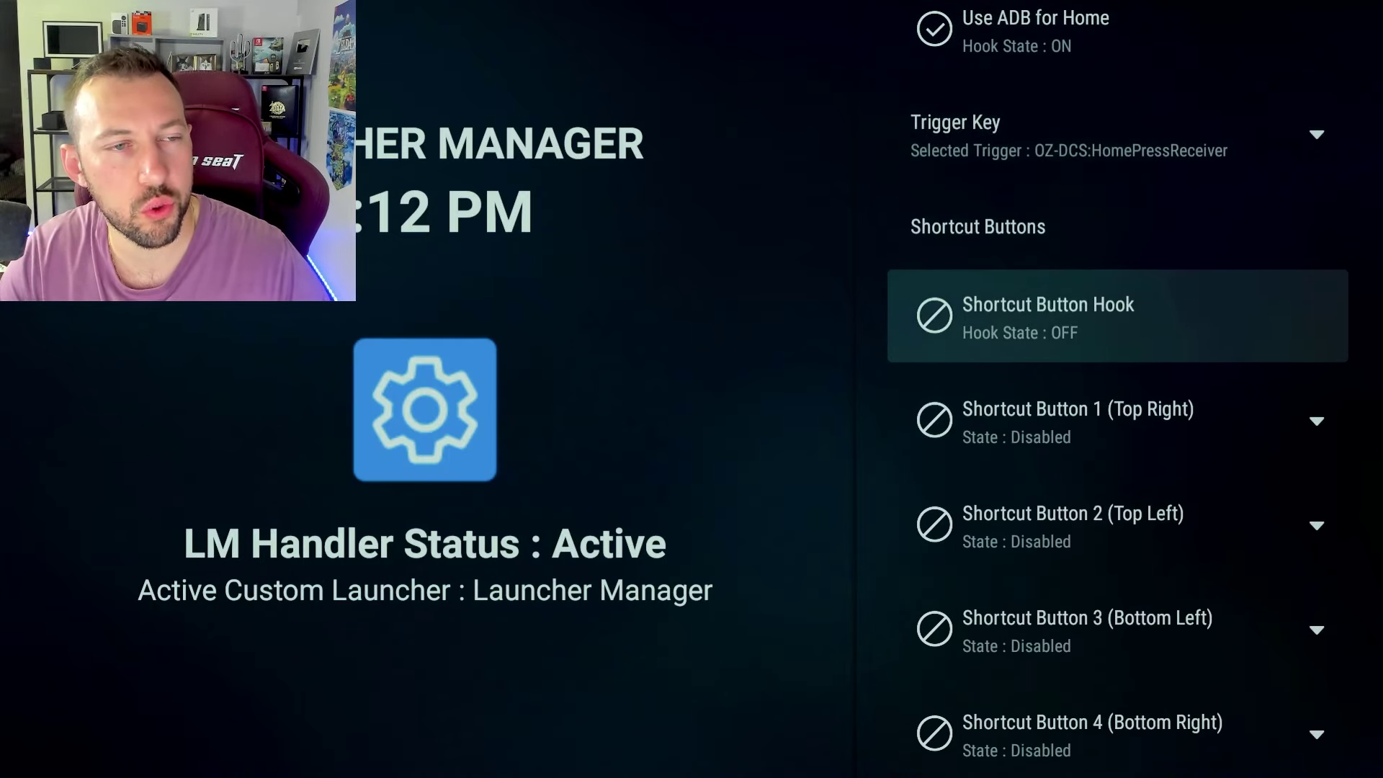
{"action": "key", "text": "Up"}
{"action": "key", "text": "Up"}
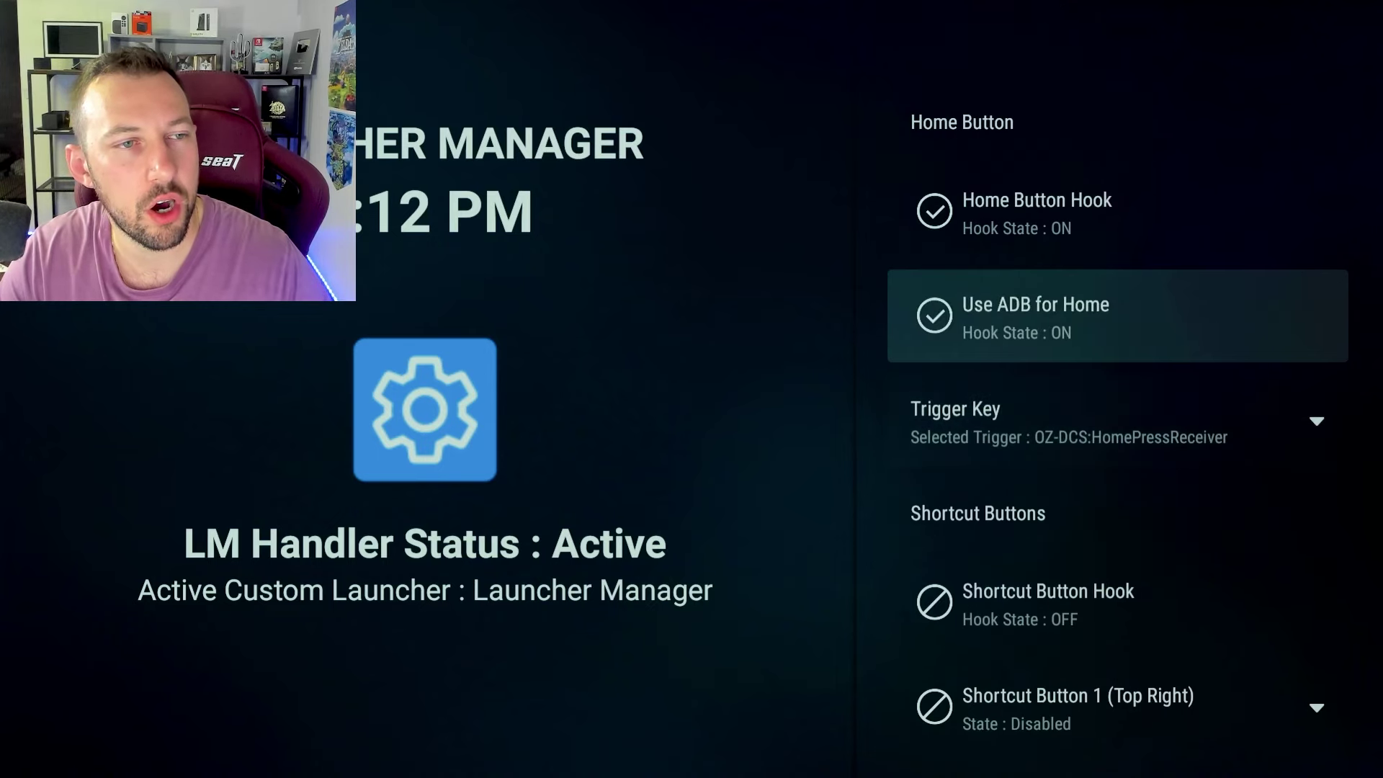
{"action": "key", "text": "Up"}
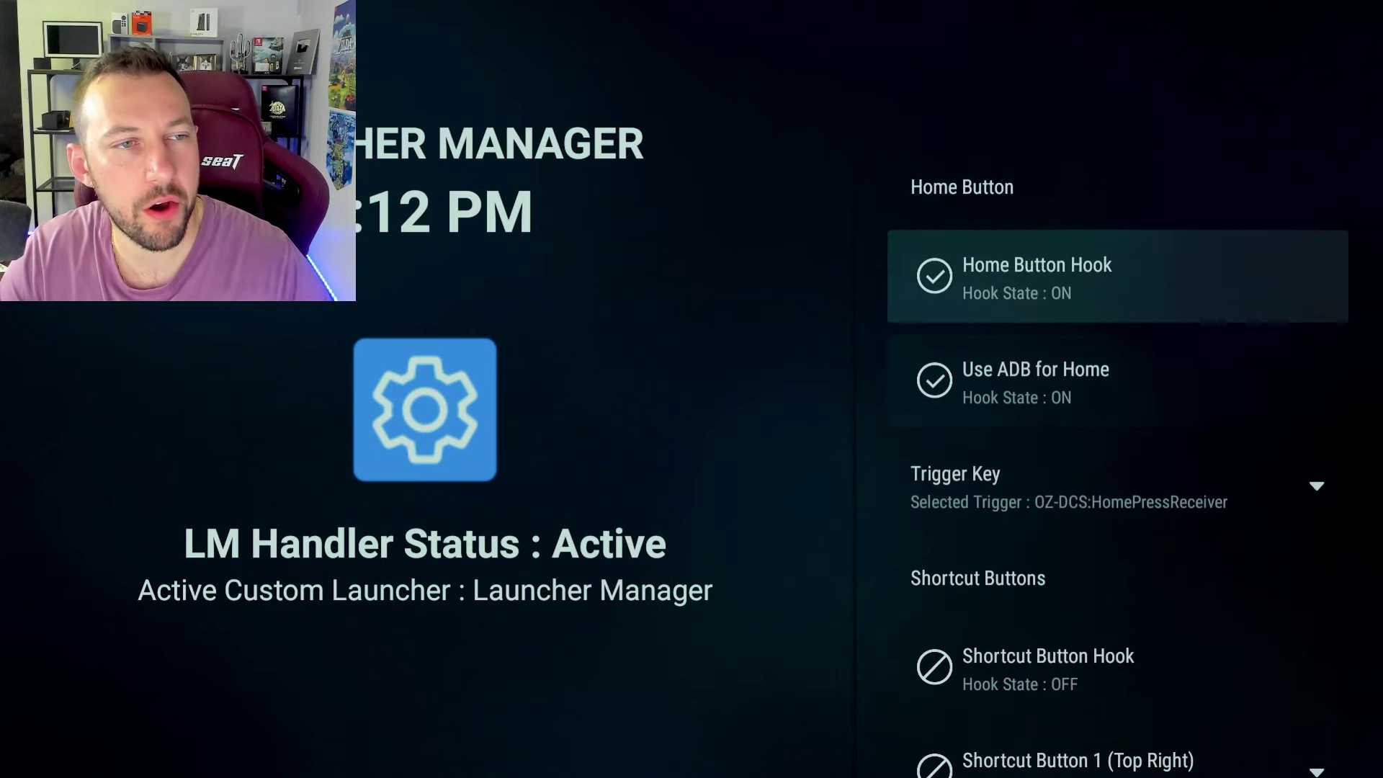
{"action": "key", "text": "Down"}
{"action": "key", "text": "Down"}
{"action": "key", "text": "Down"}
{"action": "key", "text": "Return"}
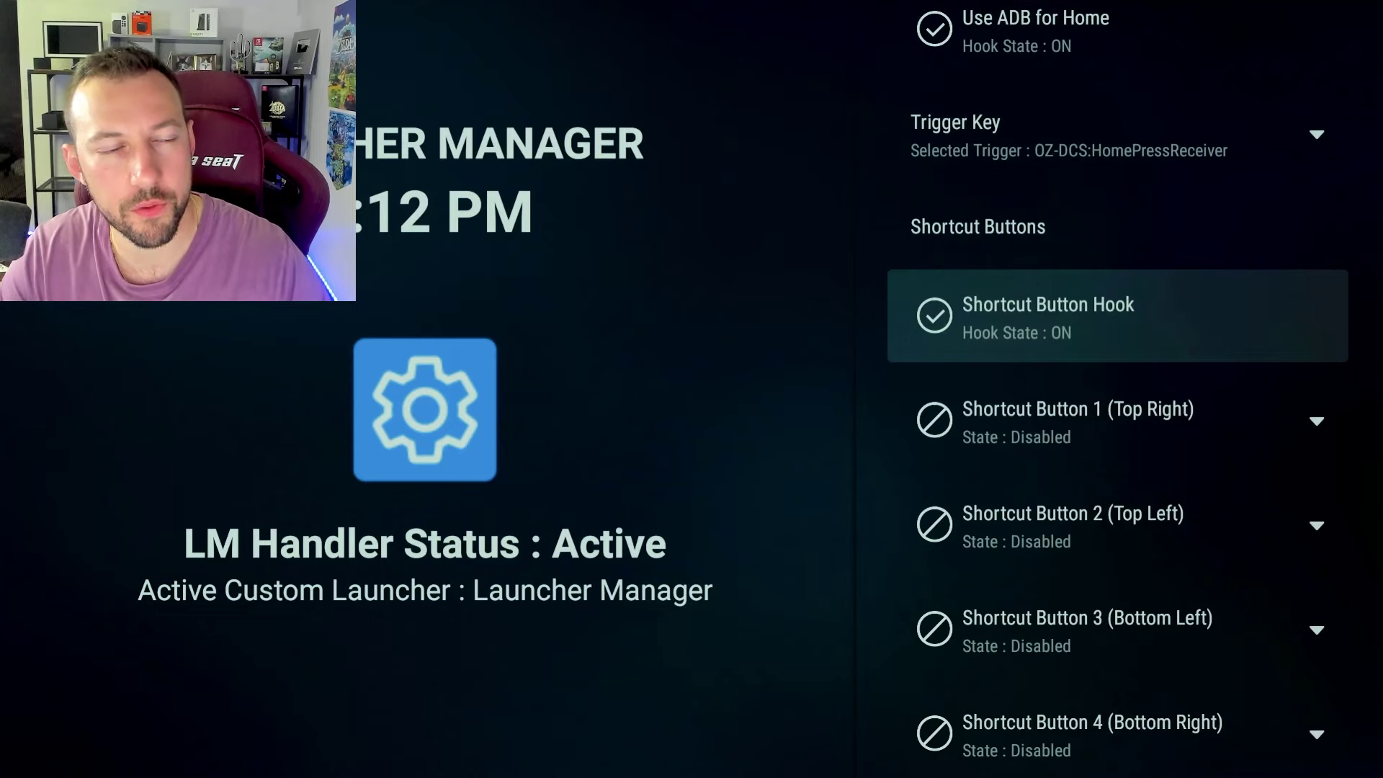
- Assign Downloader as the app for Shortcut Button 1 (Top Right)
{"action": "key", "text": "Down"}
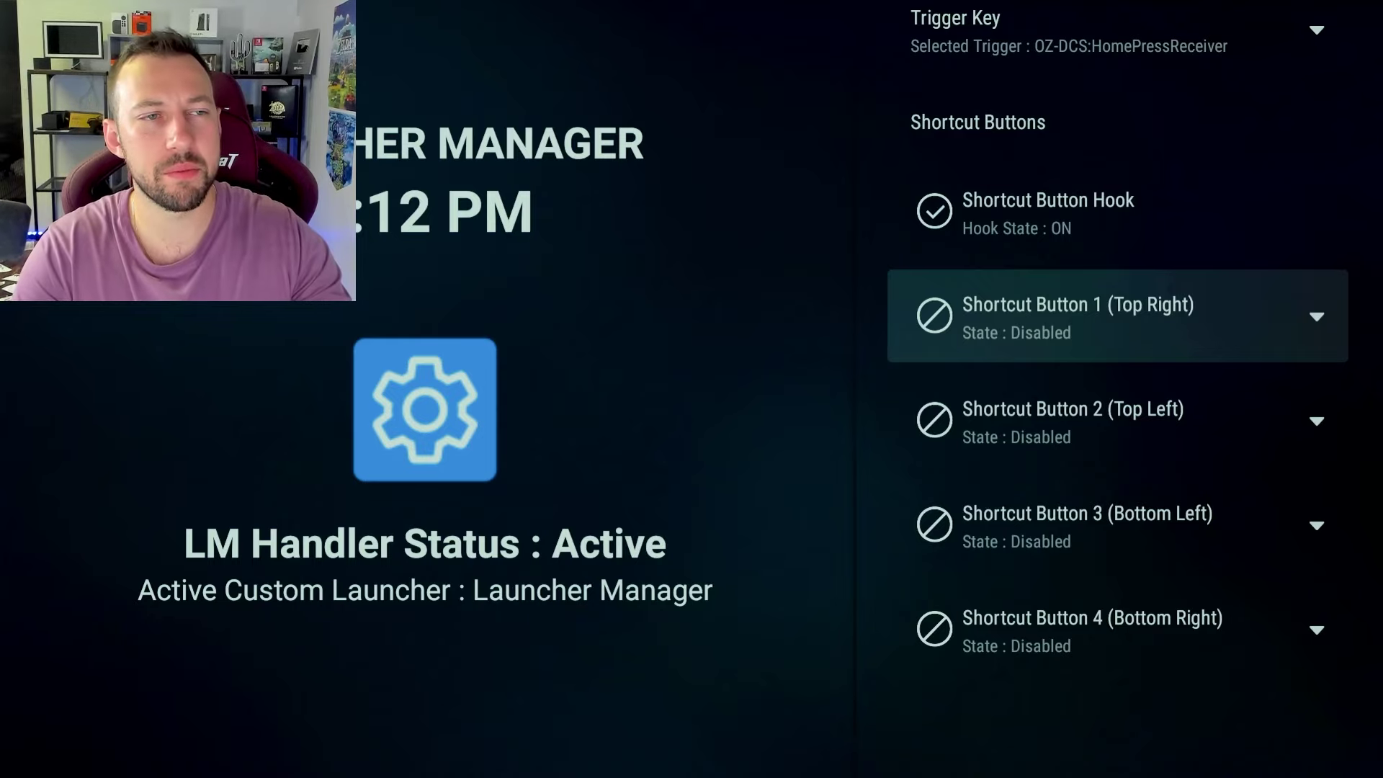
{"action": "key", "text": "Down"}
{"action": "key", "text": "Down"}
{"action": "key", "text": "Down"}
{"action": "key", "text": "Up"}
{"action": "key", "text": "Up"}
{"action": "key", "text": "Up"}
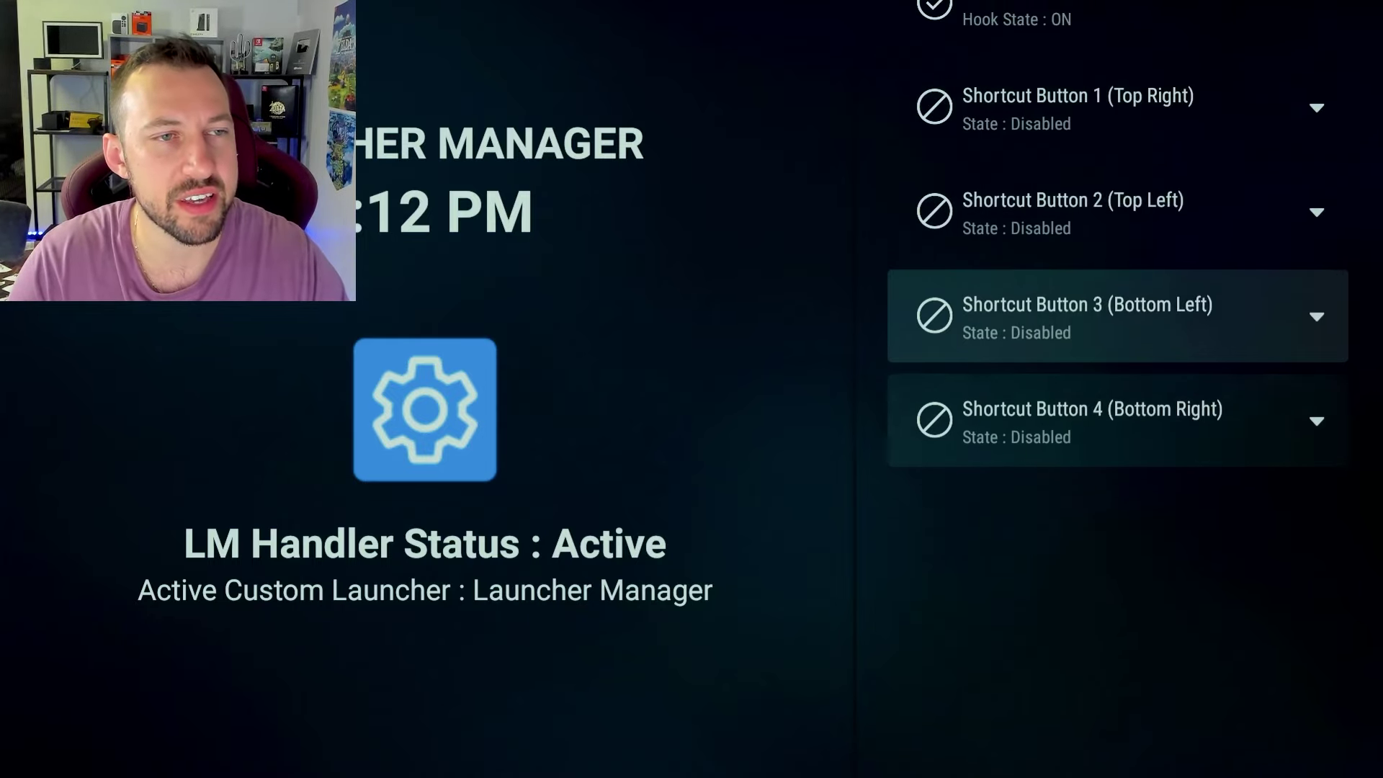
{"action": "key", "text": "Return"}
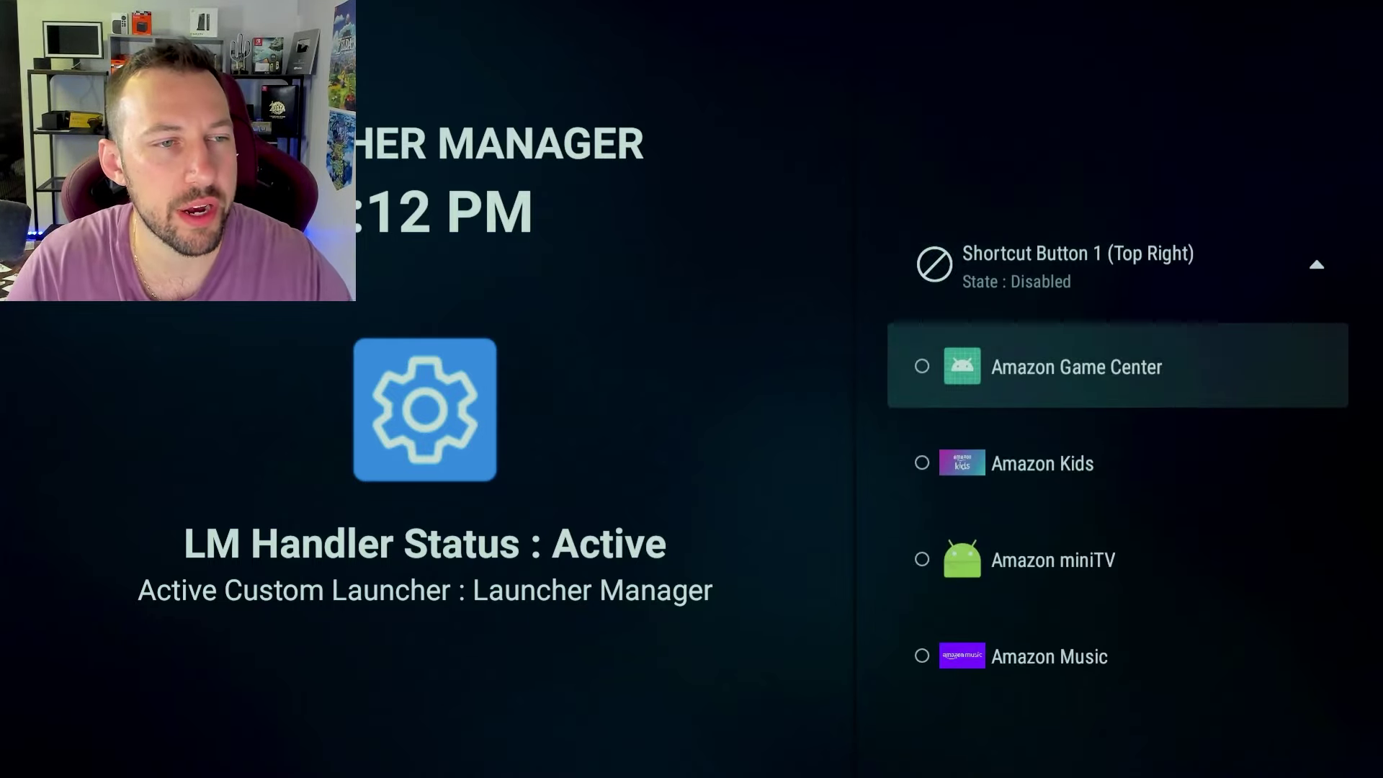
{"action": "key", "text": "Down"}
{"action": "key", "text": "Down"}
{"action": "key", "text": "Down"}
{"action": "key", "text": "Down"}
{"action": "key", "text": "Down"}
{"action": "key", "text": "Down"}
{"action": "key", "text": "Down"}
{"action": "key", "text": "Down"}
{"action": "key", "text": "Down"}
{"action": "key", "text": "Down"}
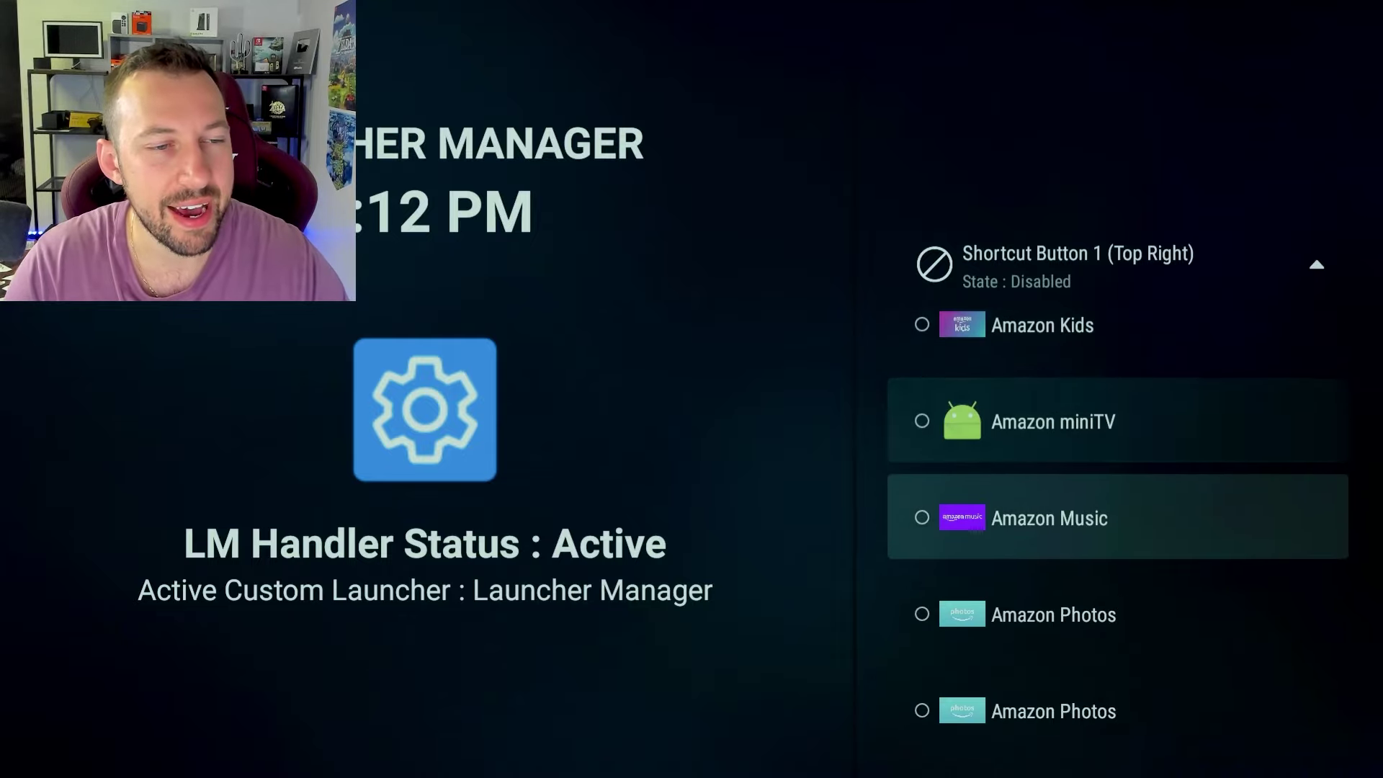
{"action": "key", "text": "Down"}
{"action": "key", "text": "Up"}
{"action": "key", "text": "Return"}
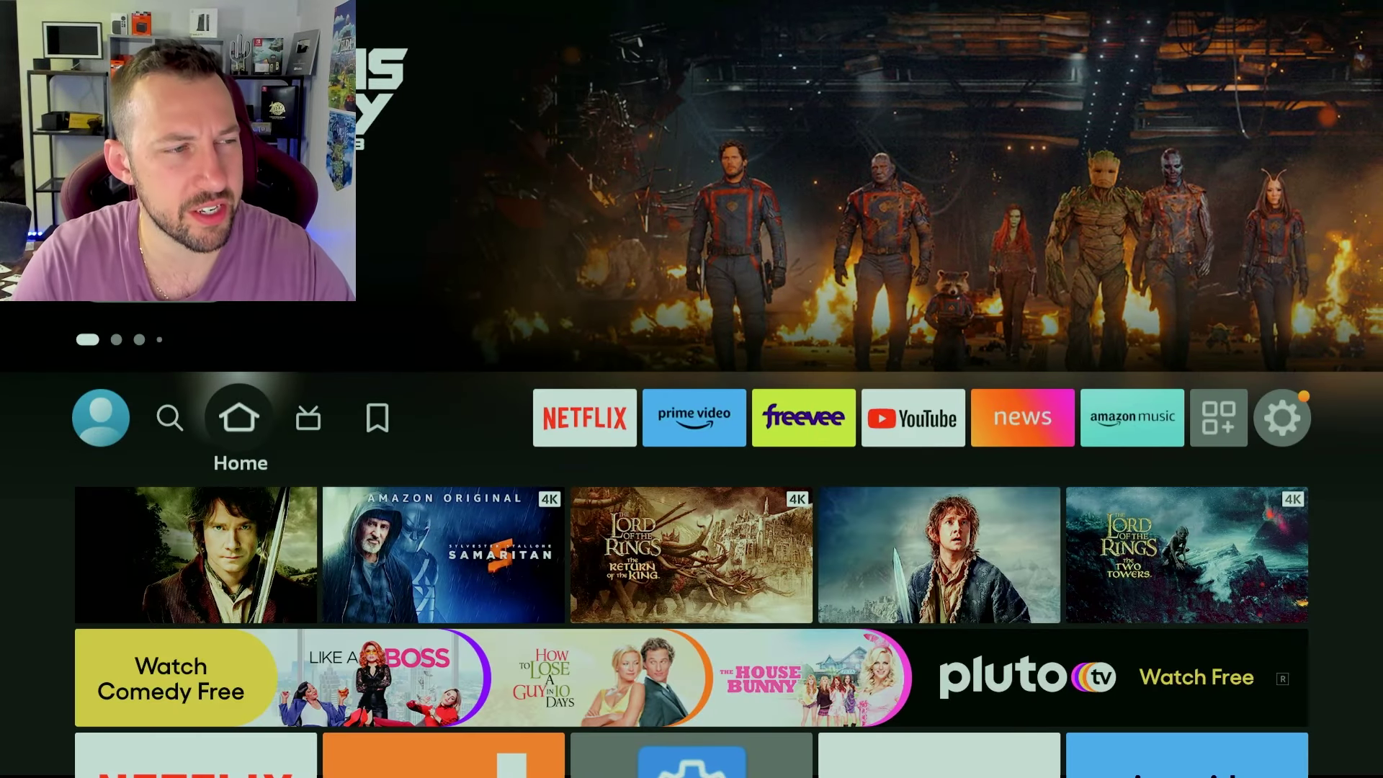
- Return from the home screen to Launcher Manager's shortcut settings and assign ExpressVPN to Shortcut Button 2 (Top Left)
{"action": "key", "text": "Right"}
{"action": "key", "text": "Right"}
{"action": "key", "text": "Right"}
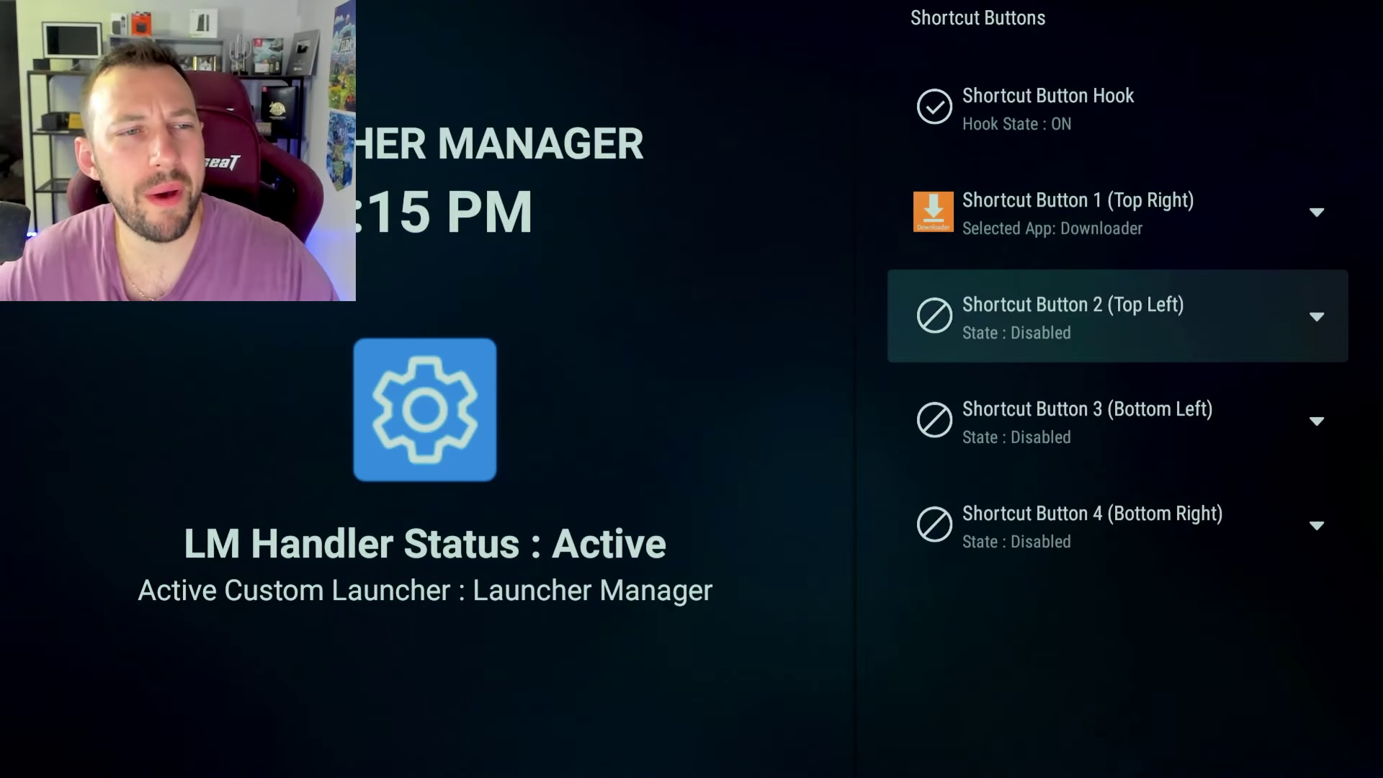
{"action": "key", "text": "Return"}
{"action": "key", "text": "Down"}
{"action": "key", "text": "Down"}
{"action": "key", "text": "Down"}
{"action": "key", "text": "Down"}
{"action": "key", "text": "Down"}
{"action": "key", "text": "Down"}
{"action": "key", "text": "Down"}
{"action": "key", "text": "Down"}
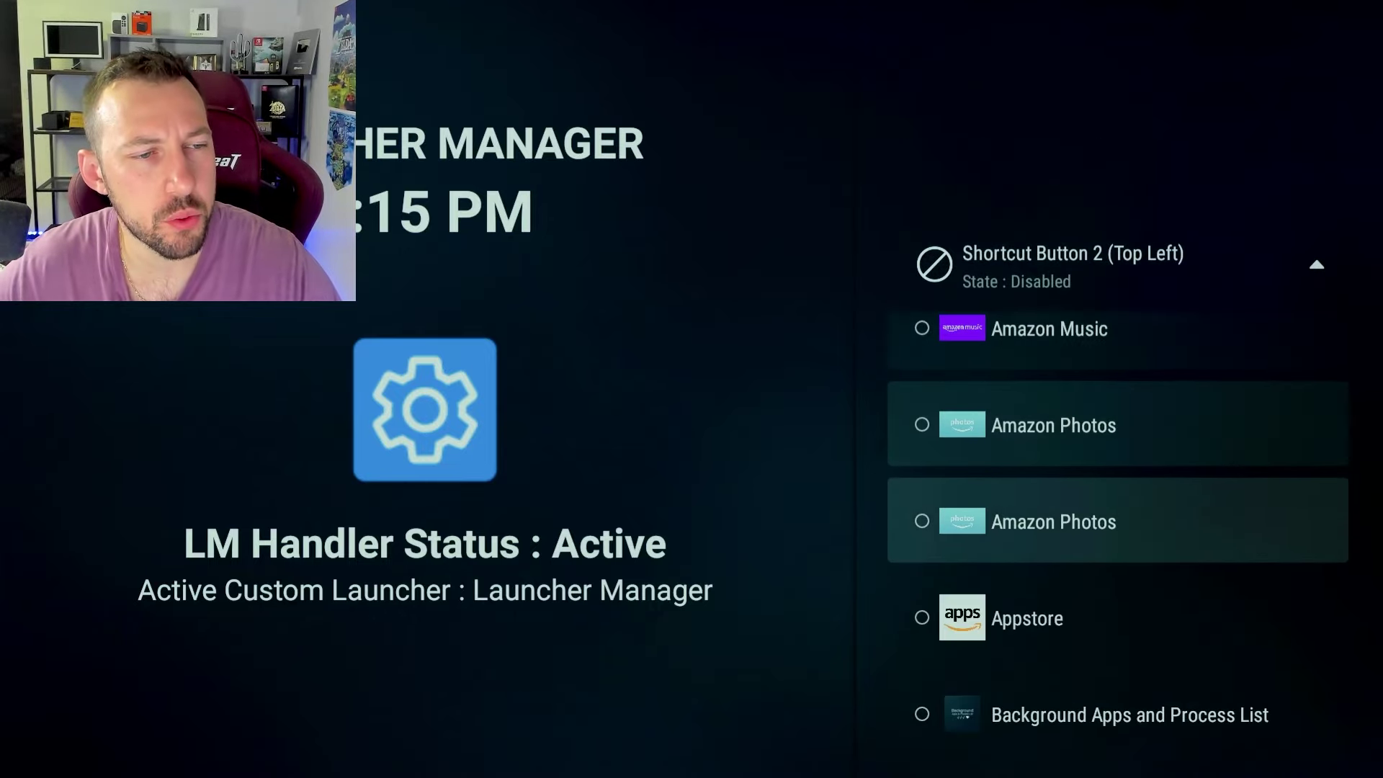
{"action": "key", "text": "Down"}
{"action": "key", "text": "Down"}
{"action": "key", "text": "Down"}
{"action": "key", "text": "Down"}
{"action": "key", "text": "Down"}
{"action": "key", "text": "Down"}
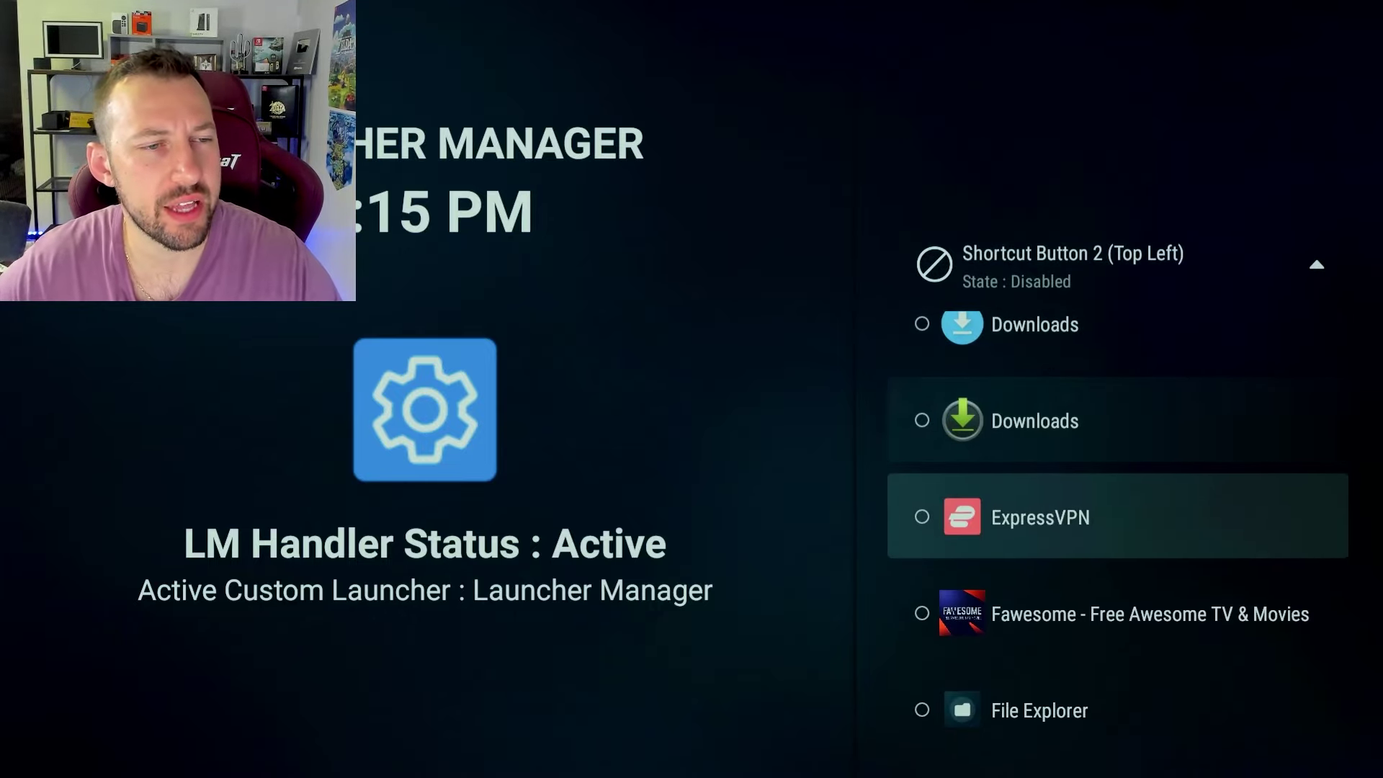
{"action": "key", "text": "Return"}
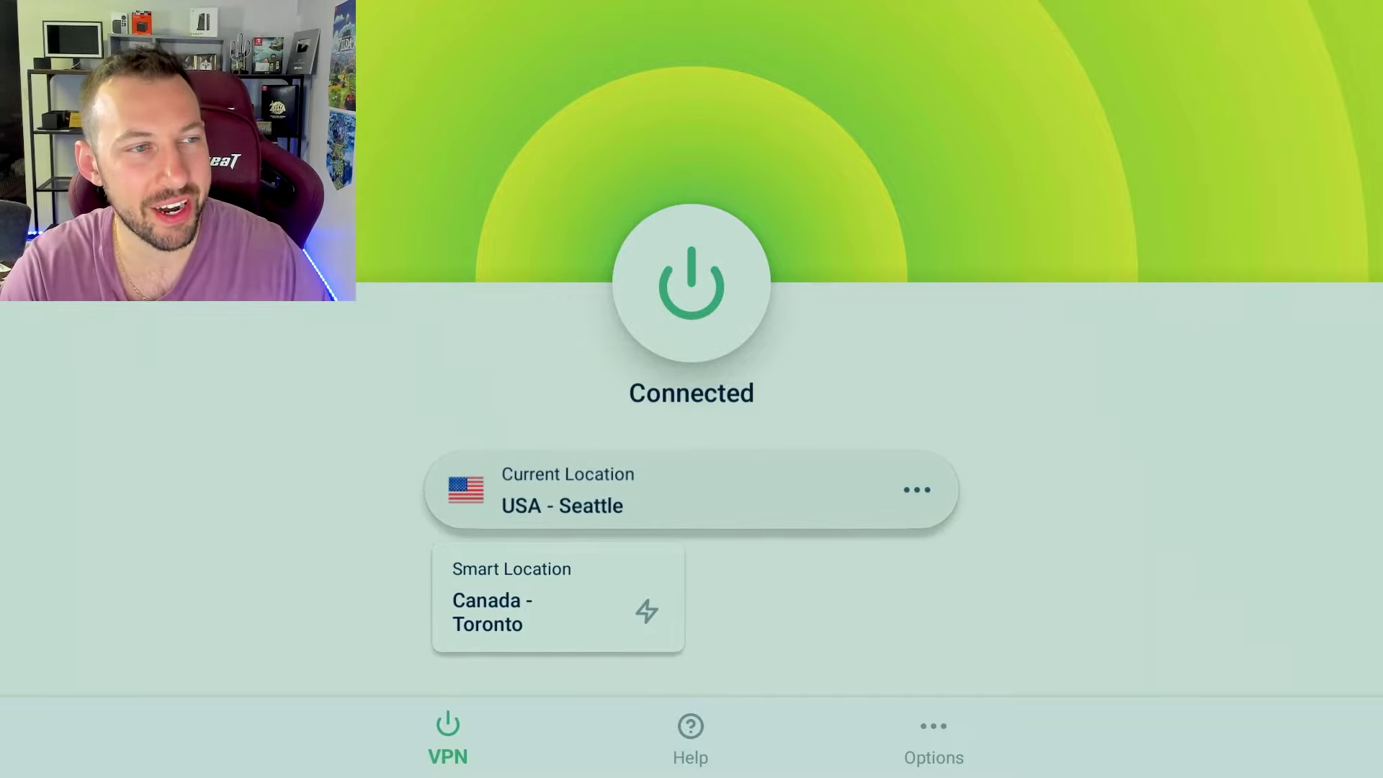
- Switch to ExpressVPN, disconnect the VPN and select the United Kingdom from the recommended locations
{"action": "key", "text": "Up"}
{"action": "key", "text": "Return"}
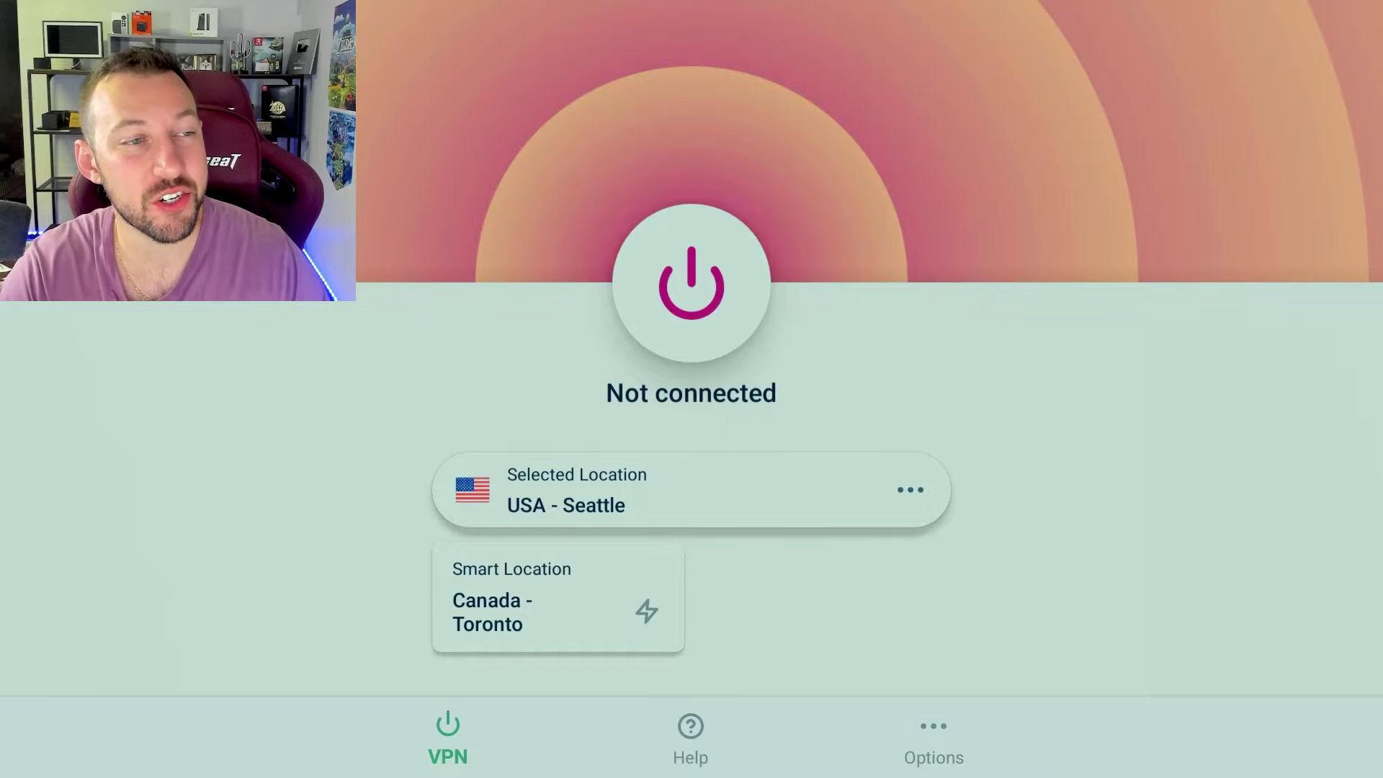
{"action": "key", "text": "Return"}
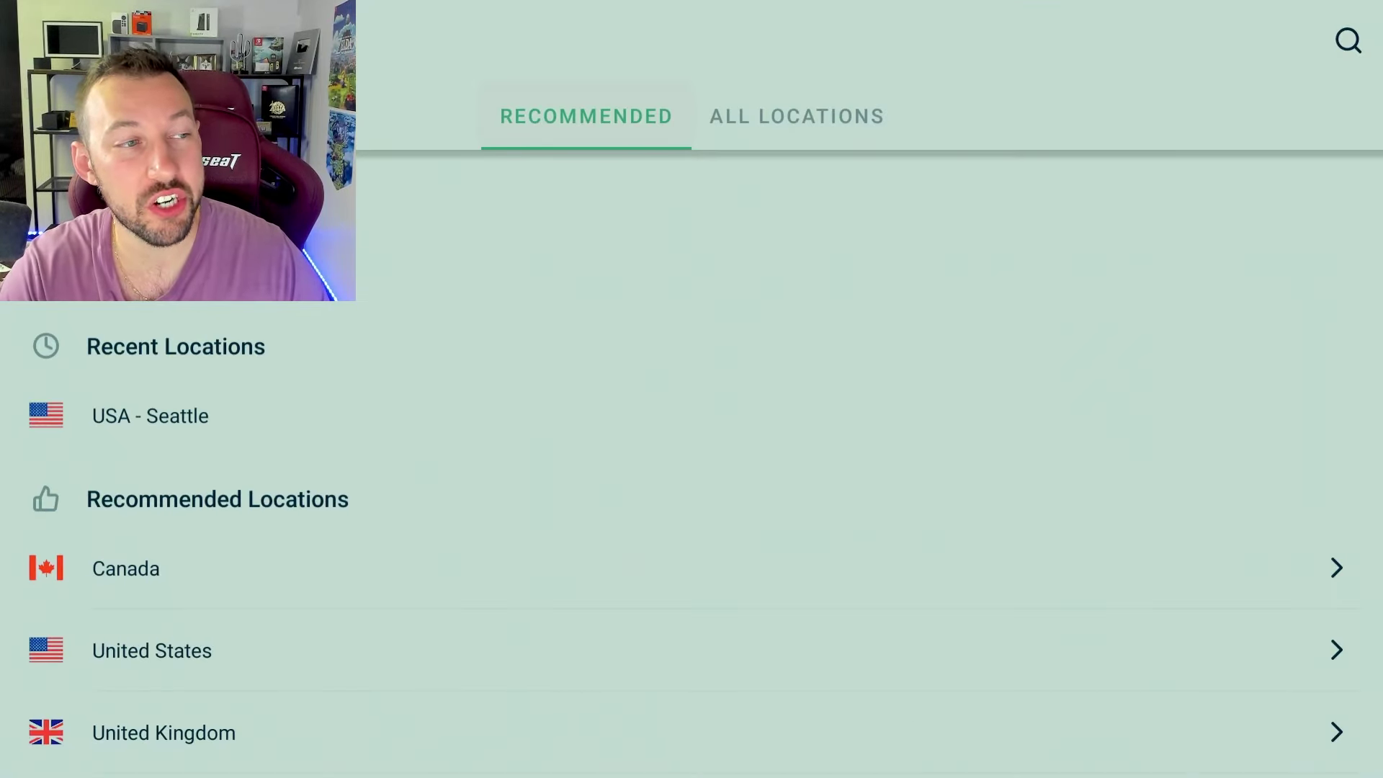
{"action": "key", "text": "Down"}
{"action": "key", "text": "Down"}
{"action": "key", "text": "Down"}
{"action": "key", "text": "Down"}
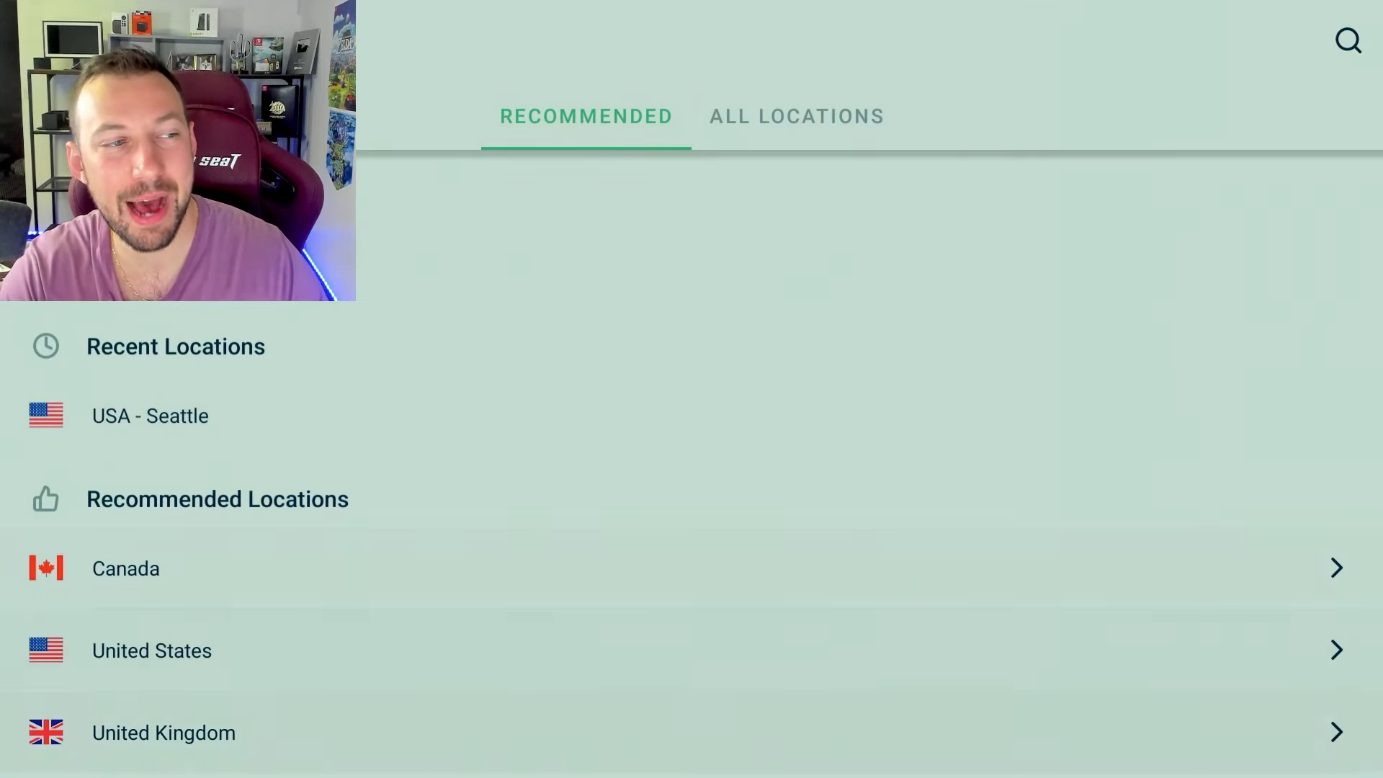
{"action": "key", "text": "Up"}
{"action": "key", "text": "Return"}
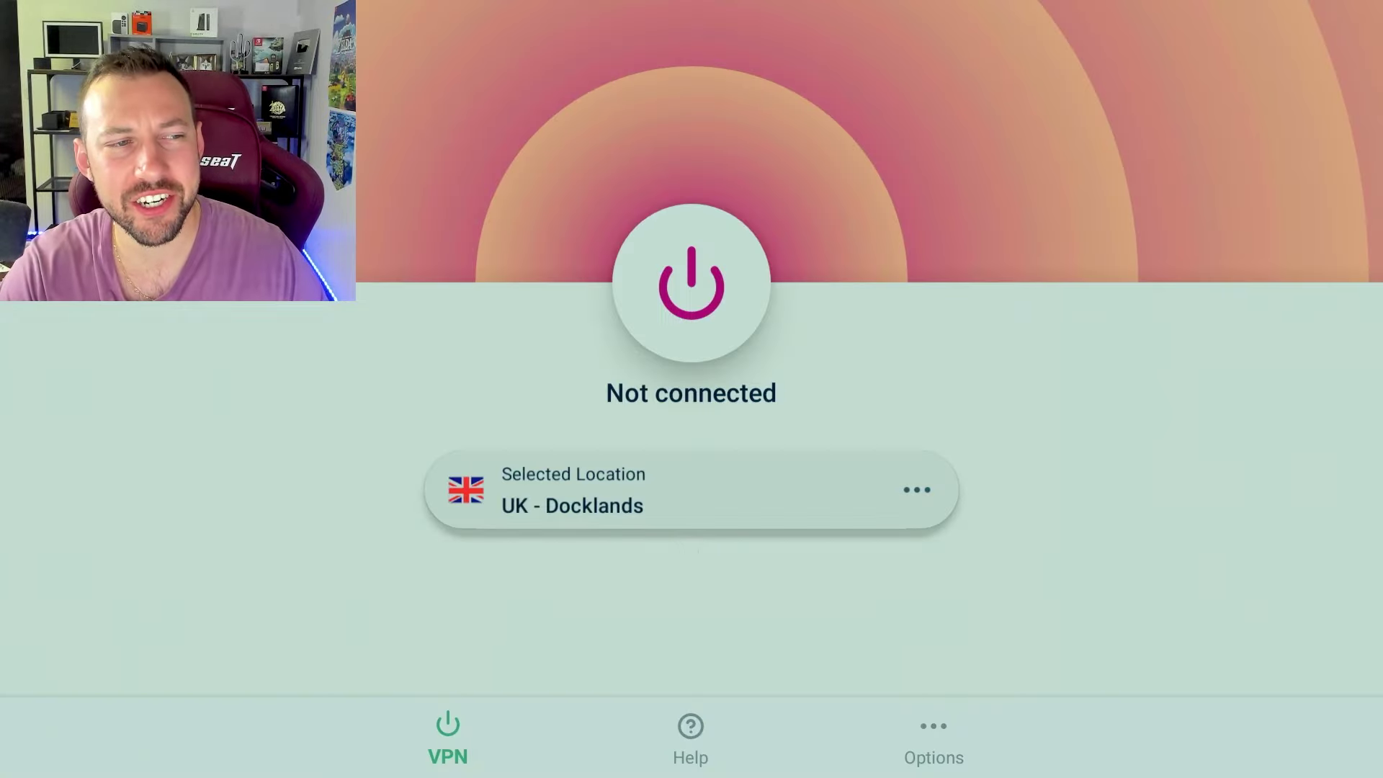